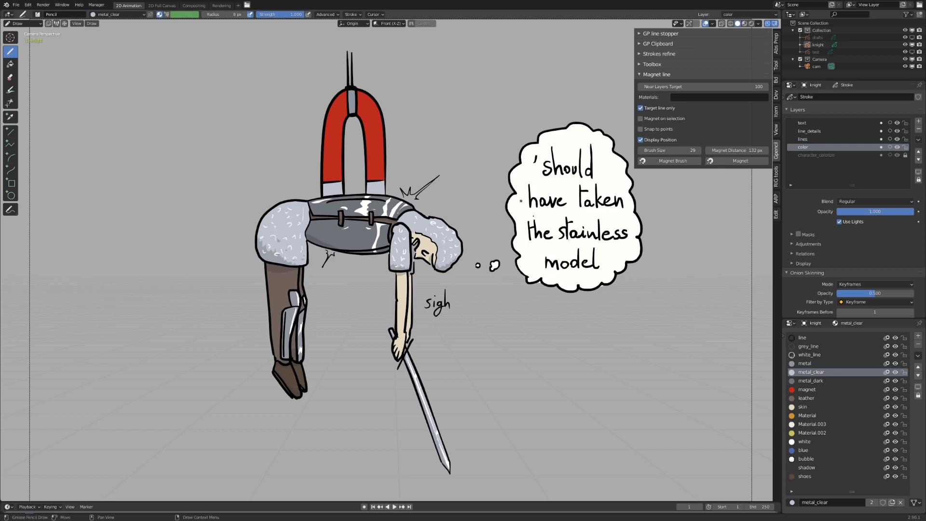
- Toggle the visibility of the color, lines and line_details layers to examine what each one contributes to the knight drawing
click(897, 147)
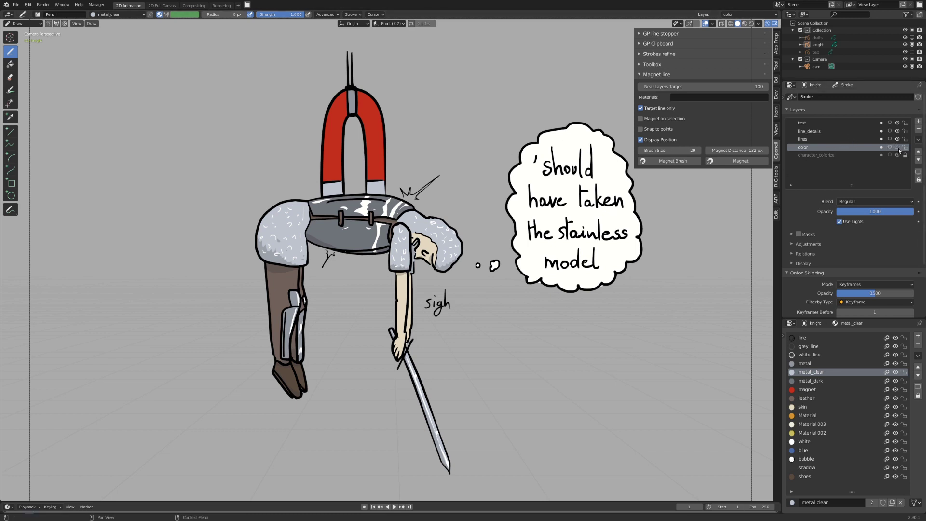
click(898, 148)
click(897, 155)
click(898, 147)
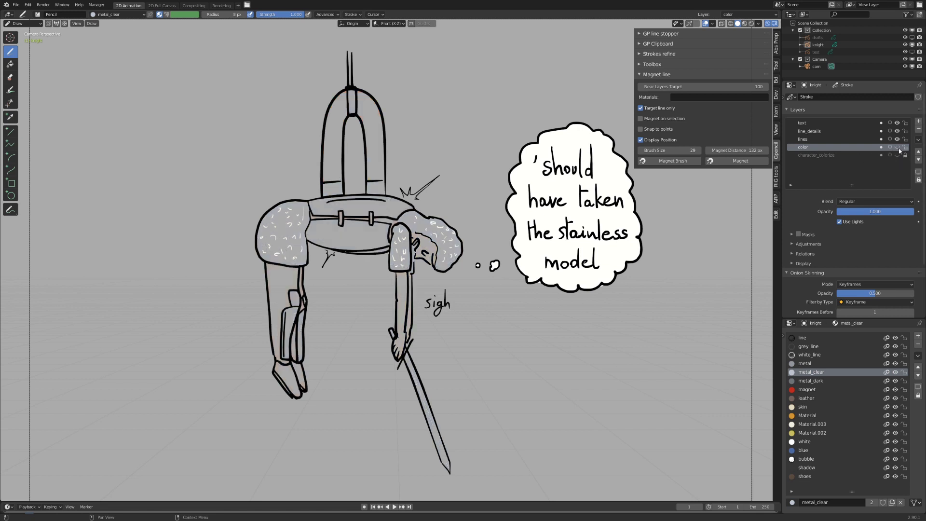
click(898, 139)
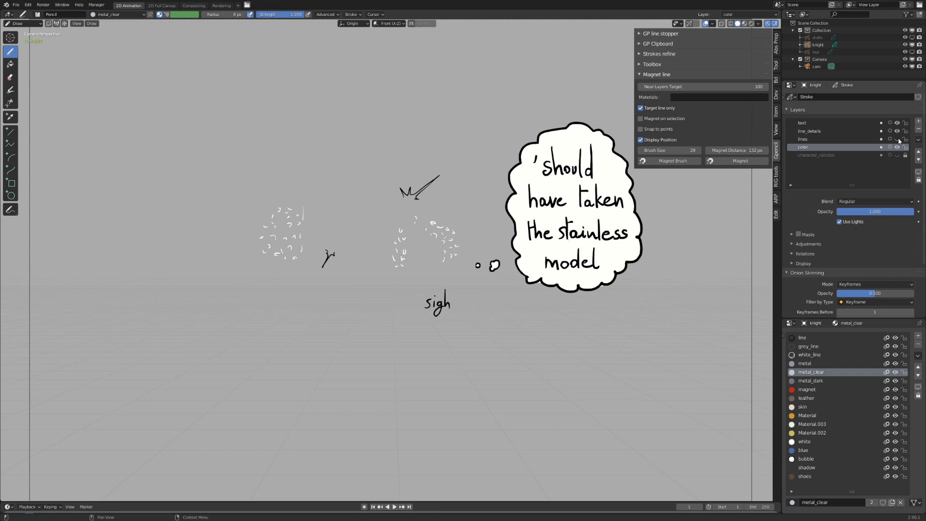
click(897, 140)
click(898, 131)
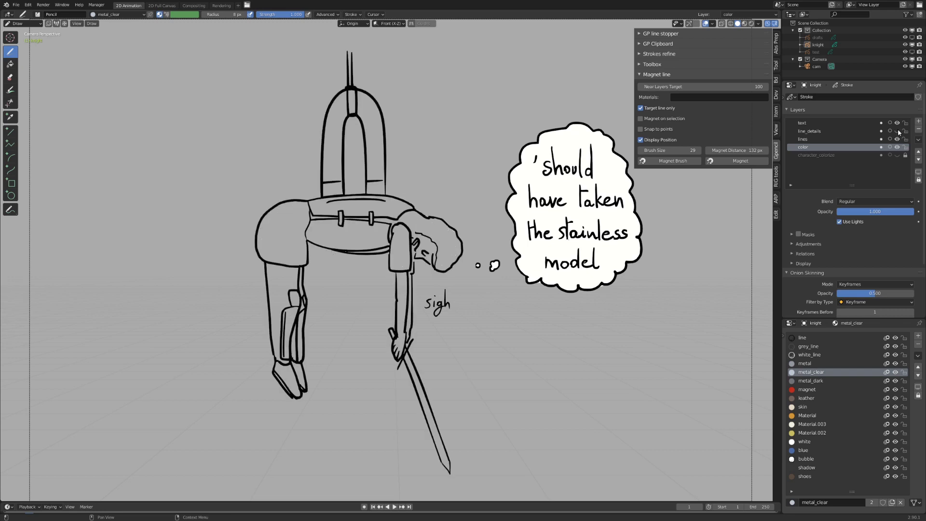
click(897, 131)
click(898, 131)
click(897, 131)
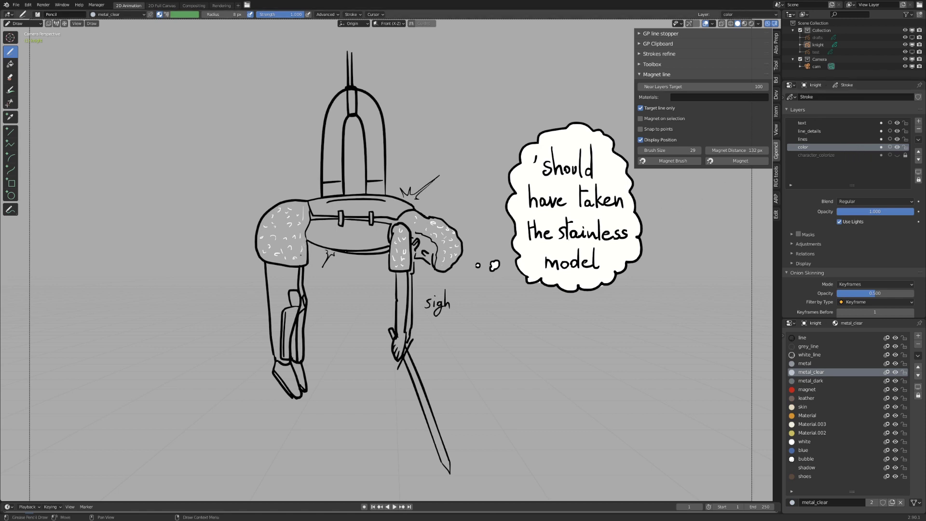
- Try a metal_clear fill over the knight's hip mail on the color layer, snapping it with Magnet, and undo both
mouse_move(290, 253)
mouse_down()
mouse_move(270, 227)
mouse_move(301, 207)
mouse_move(307, 231)
mouse_up()
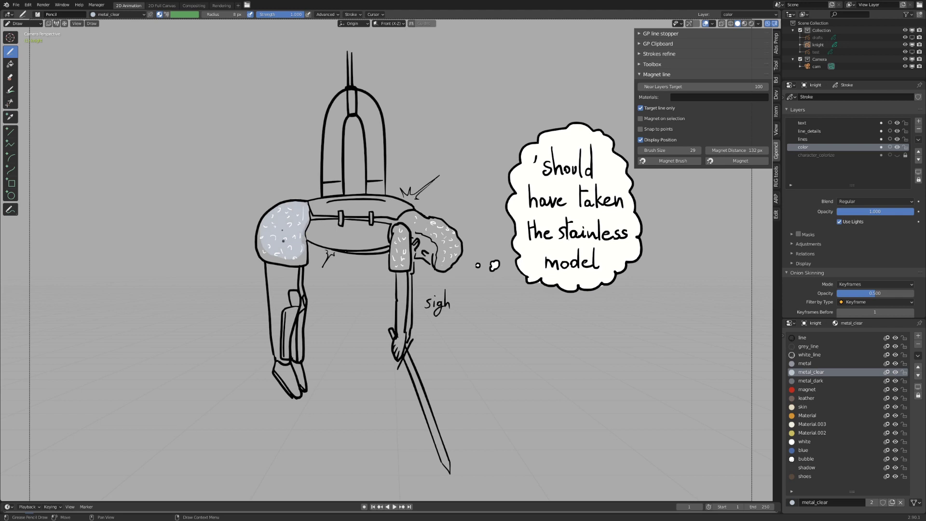
click(737, 160)
key(ctrl+z)
key(ctrl+z)
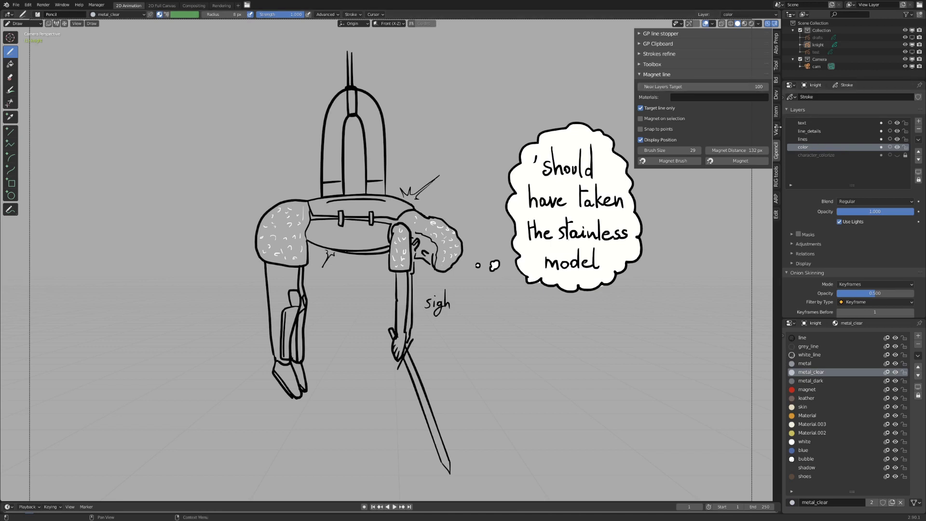
- Set the Magnet line Near Layers Target to 1 and make color the active layer
click(820, 139)
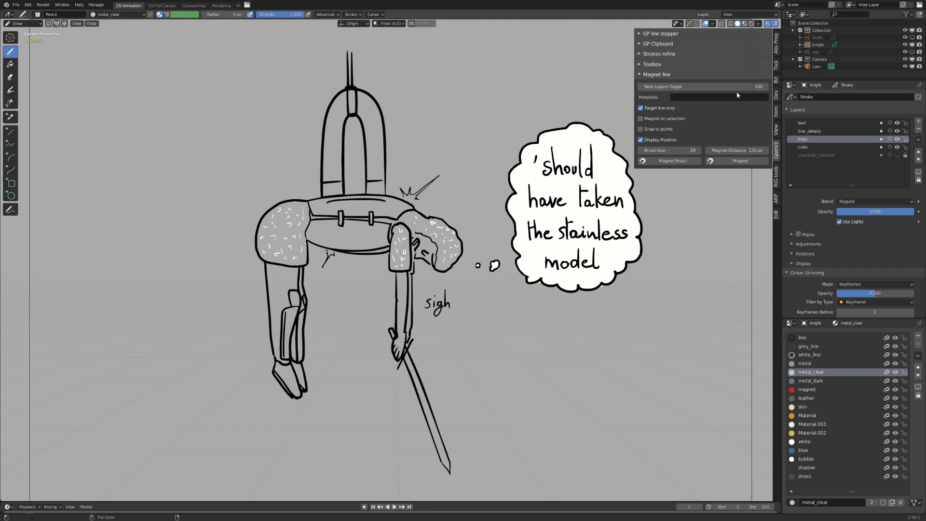
mouse_move(704, 86)
mouse_down()
mouse_move(718, 87)
mouse_move(702, 86)
mouse_up()
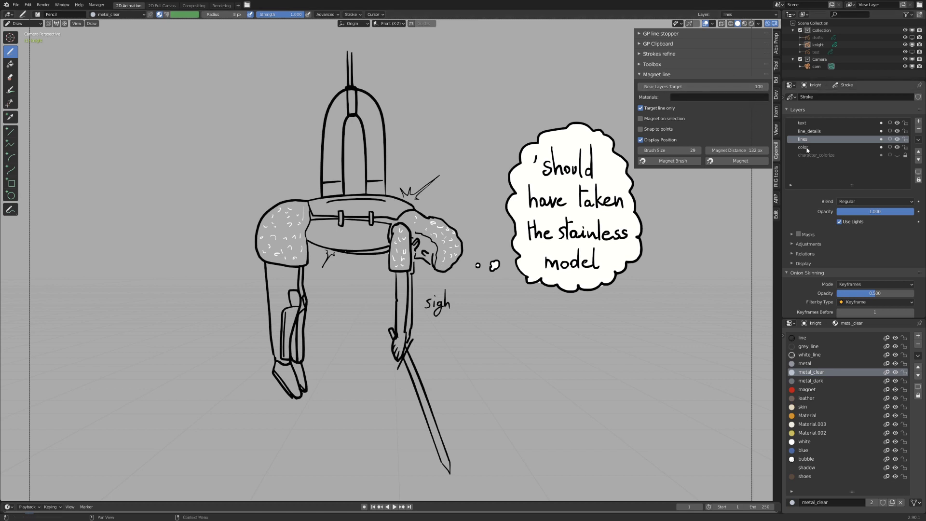
click(703, 87)
text(1)
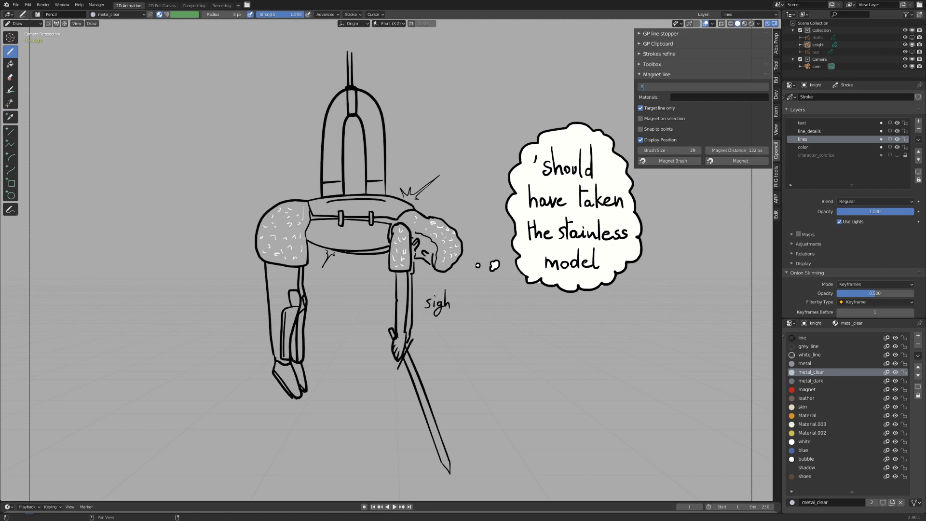
key(Return)
click(815, 147)
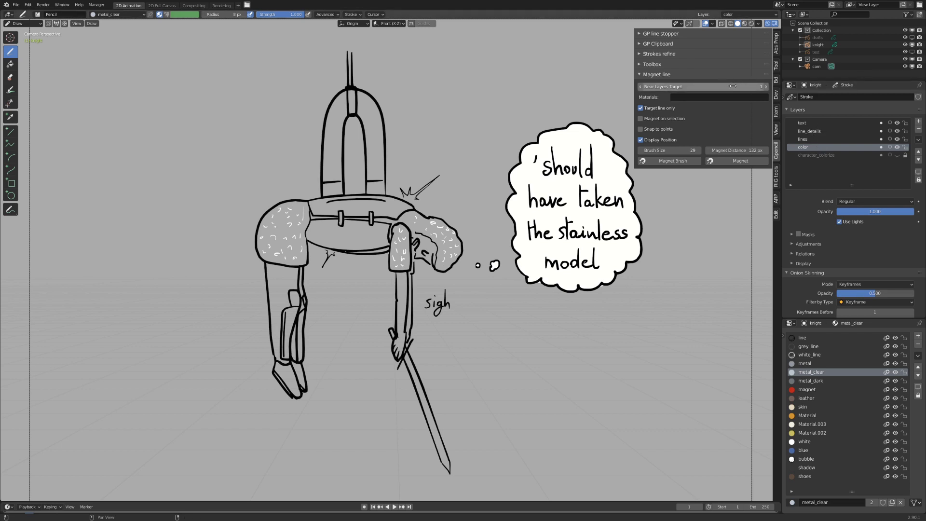
- Try magnetizing a new metal_clear fill over the hip mail against only the adjacent layer, and undo the fill
mouse_move(264, 256)
mouse_down()
mouse_move(293, 203)
mouse_move(291, 260)
mouse_up()
click(740, 161)
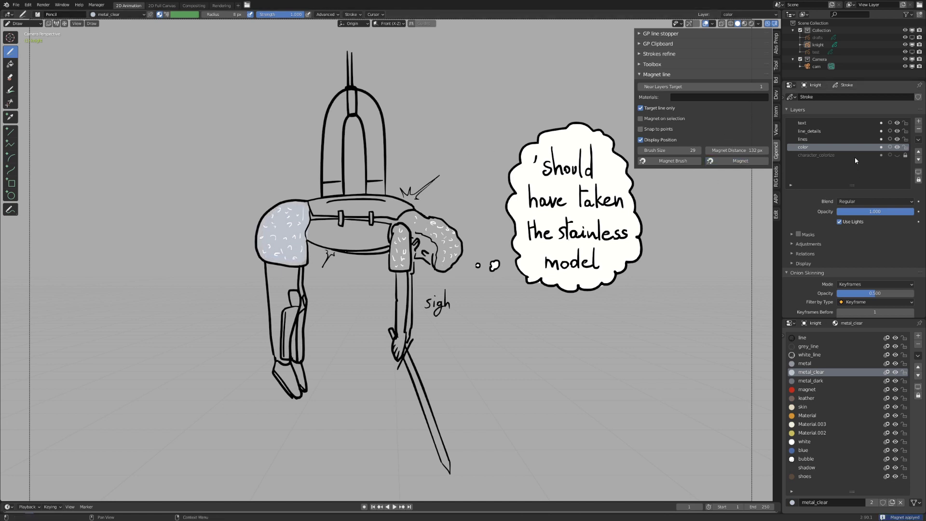
key(ctrl+z)
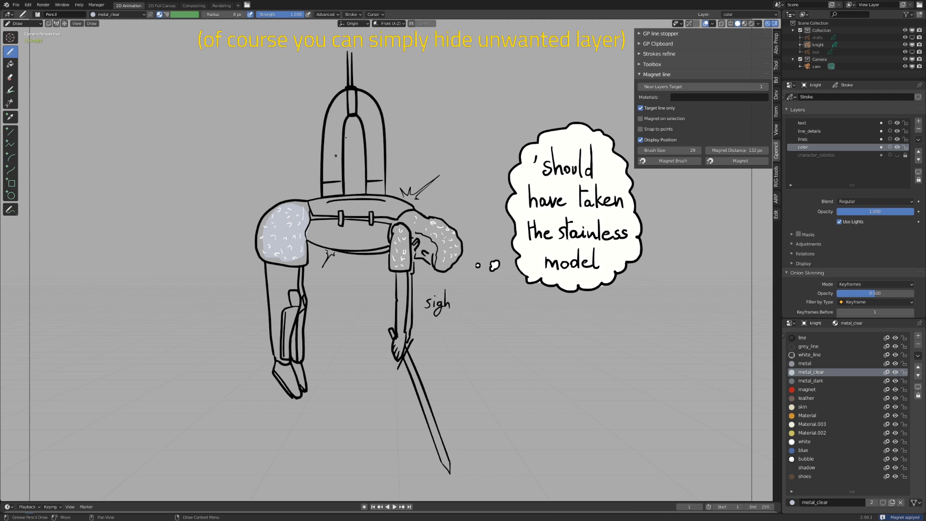
key(ctrl+z)
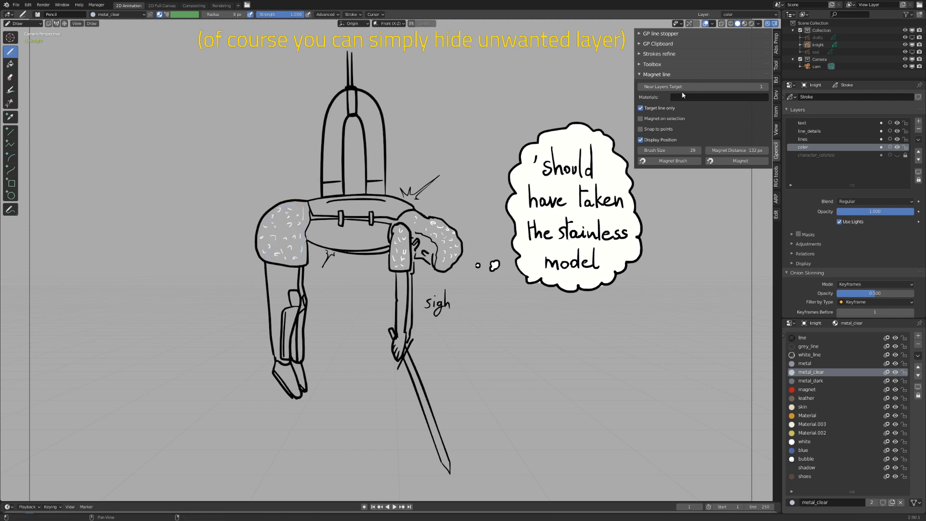
- Set the Magnet line Near Layers Target to 0 and restrict its target materials to "line"
click(733, 87)
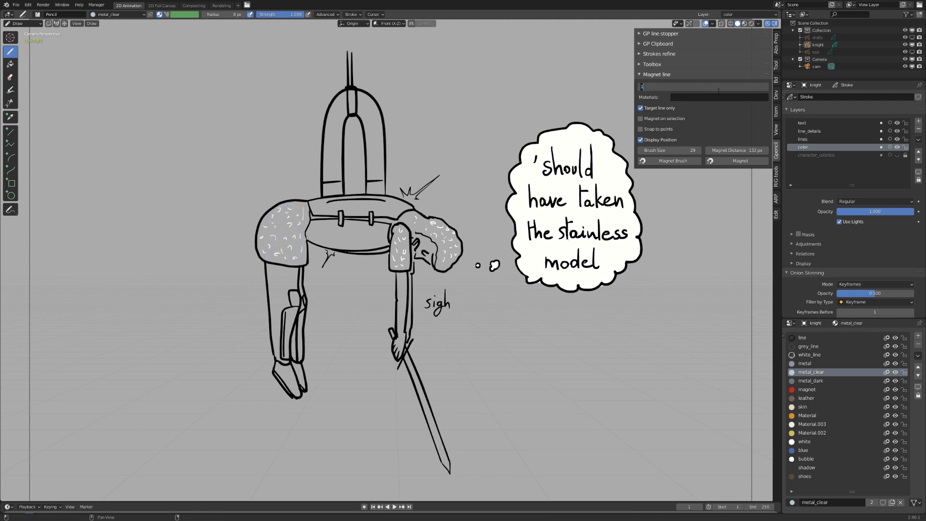
text(0)
key(Return)
click(689, 97)
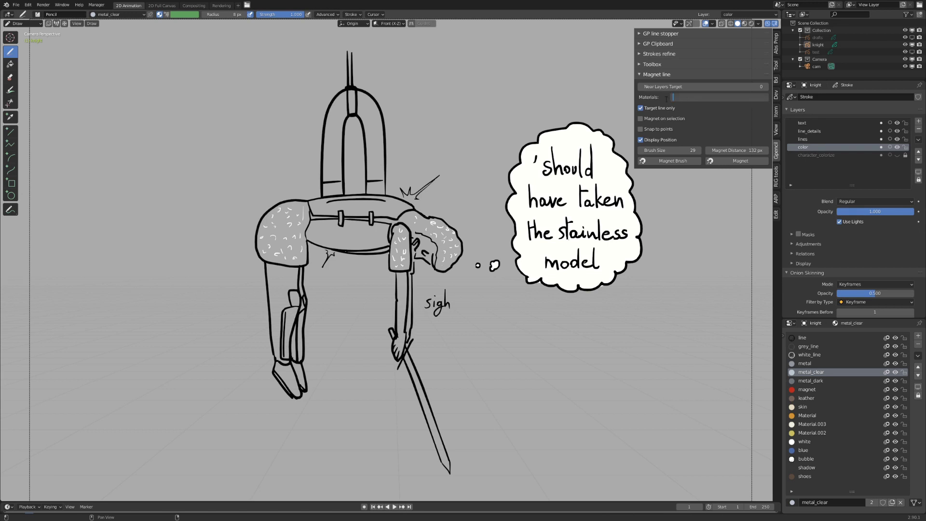
click(813, 340)
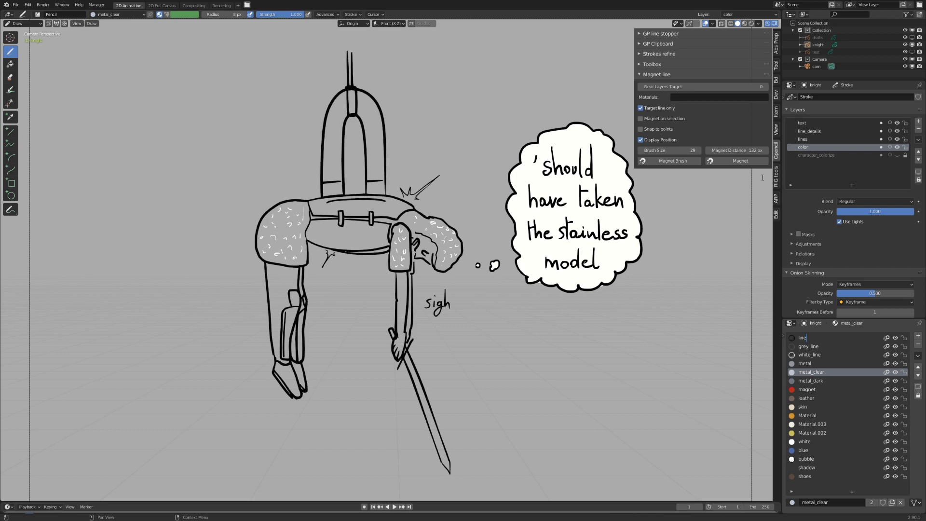
click(810, 347)
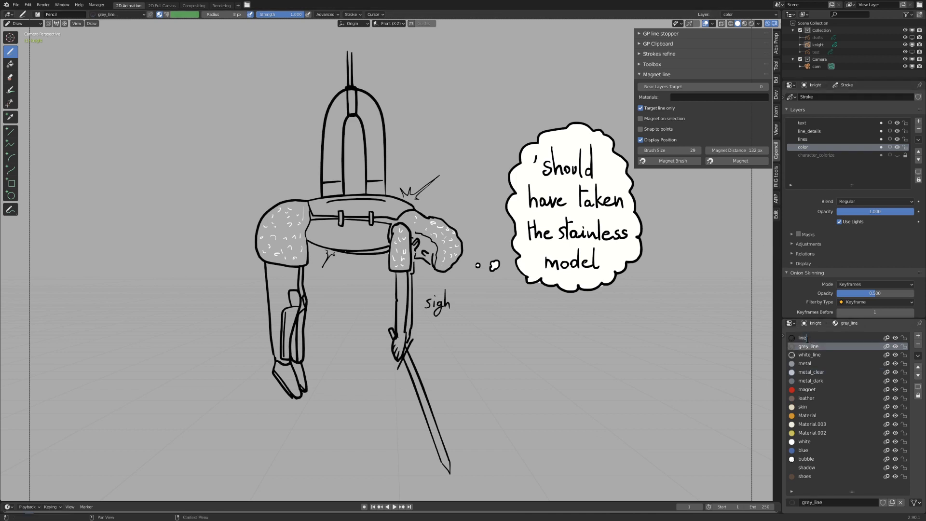
click(692, 97)
text(line)
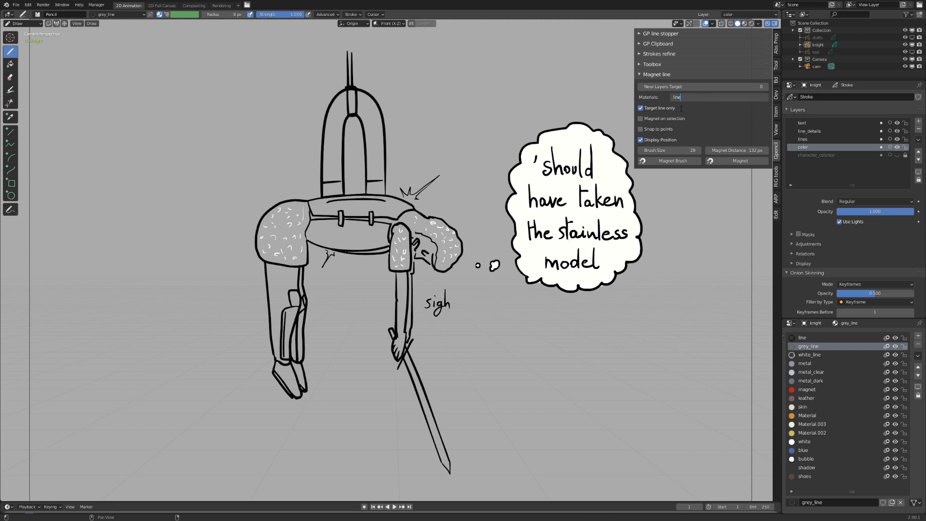
key(Return)
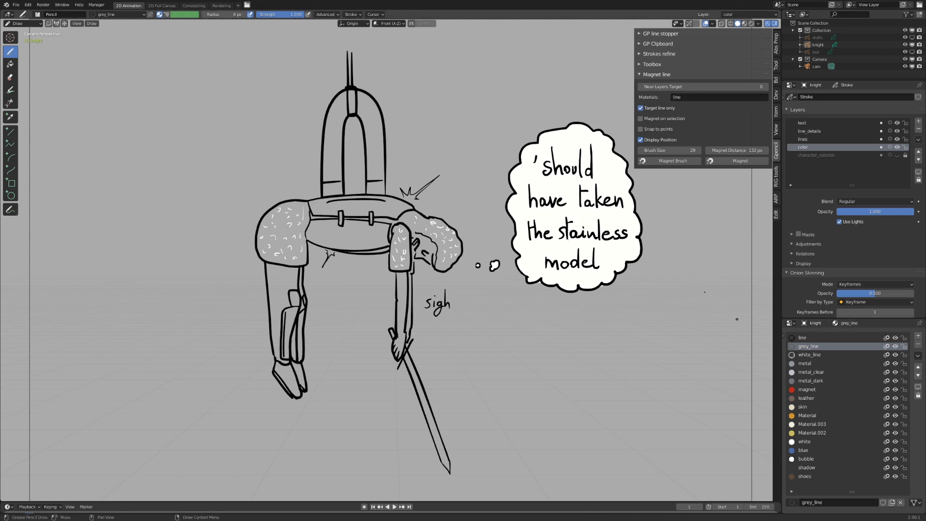
click(692, 97)
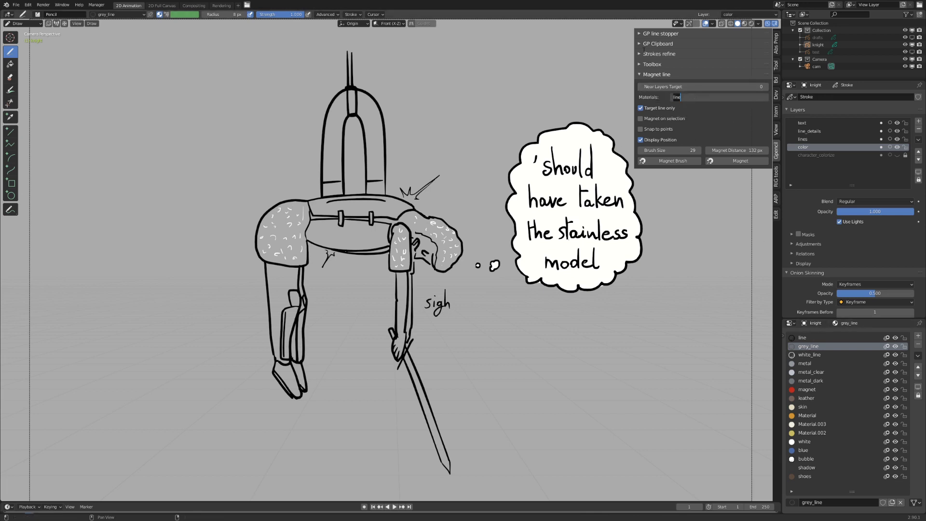
key(Right)
key(Return)
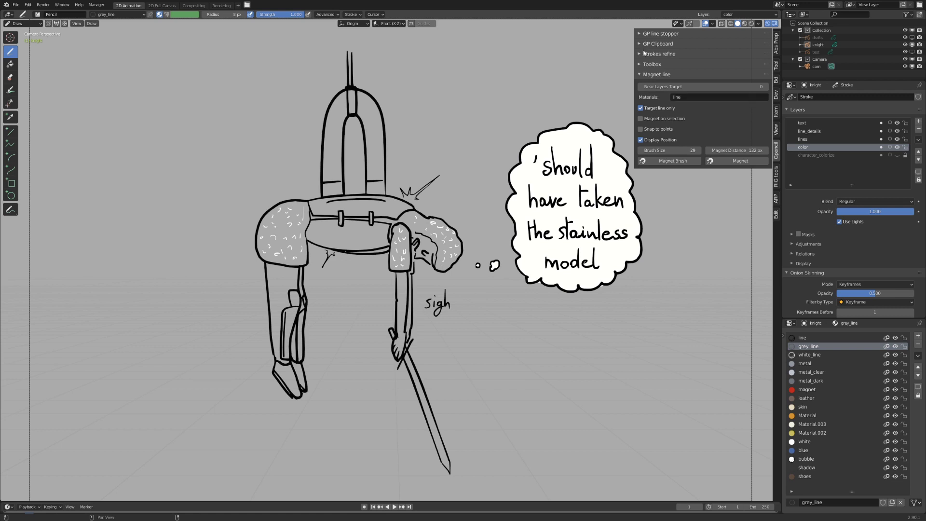
- Draw rough metal_clear fills inside the knight's hip mail and sleeve on the color layer
click(811, 372)
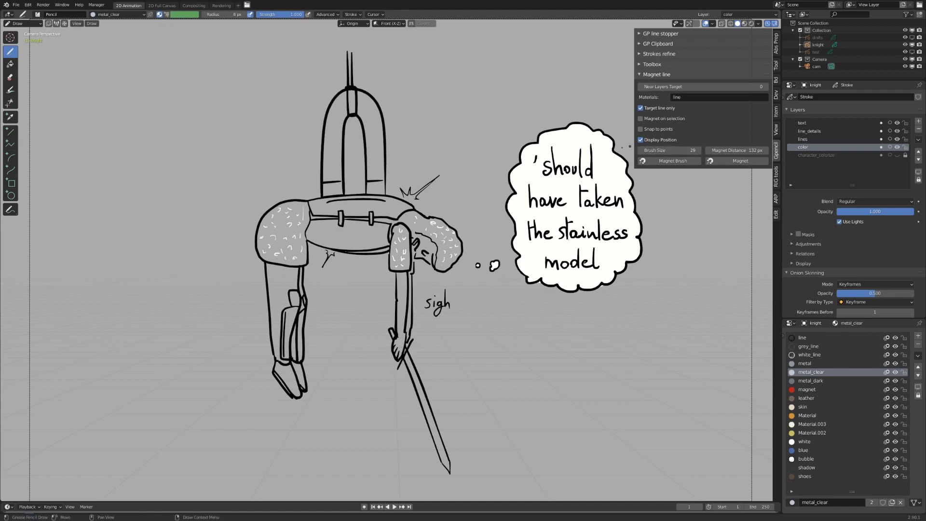
mouse_move(264, 254)
mouse_down()
mouse_move(289, 227)
mouse_move(285, 255)
mouse_move(267, 253)
mouse_up()
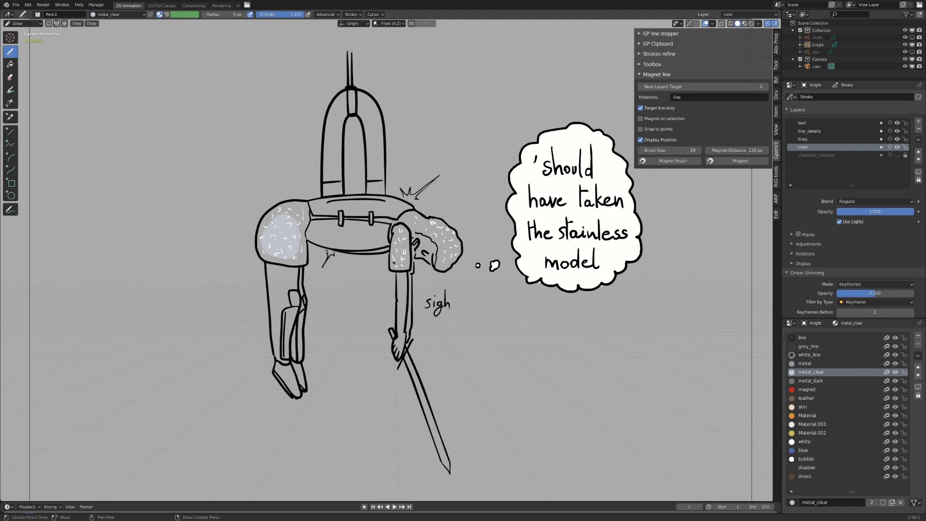
drag(397, 230, 404, 263)
- Try applying Magnet to the last drawn sleeve fill in Draw mode, and undo it
click(735, 163)
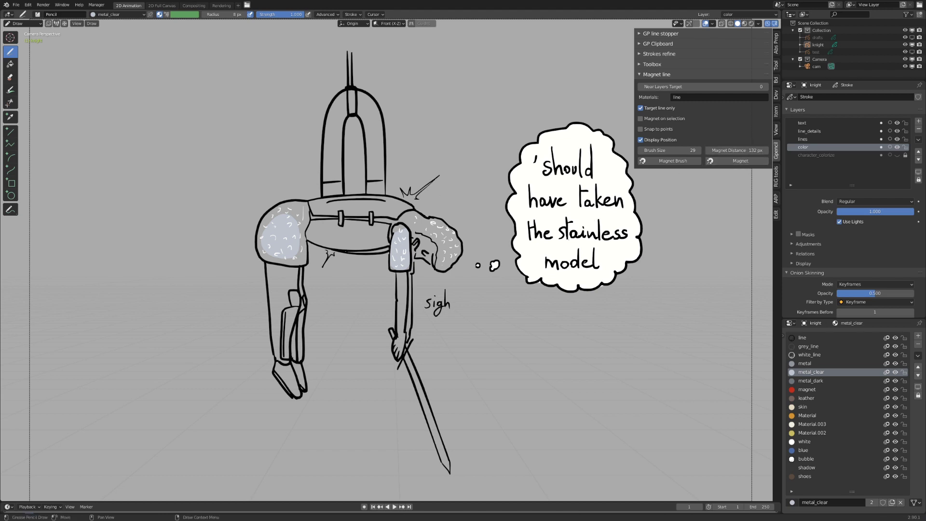
key(ctrl+z)
- Switch to Edit Mode, try applying Magnet to both fills there, and undo the snap
key(Tab)
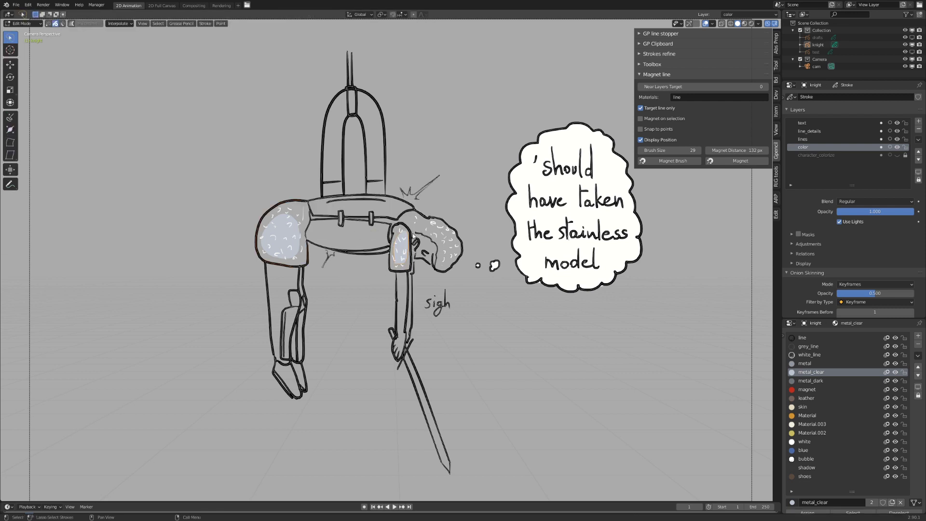
click(724, 161)
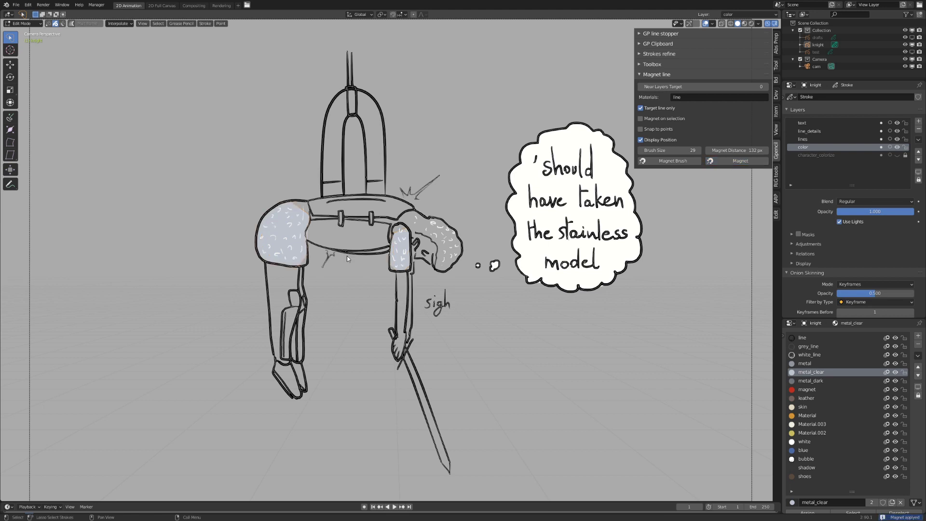
key(ctrl+z)
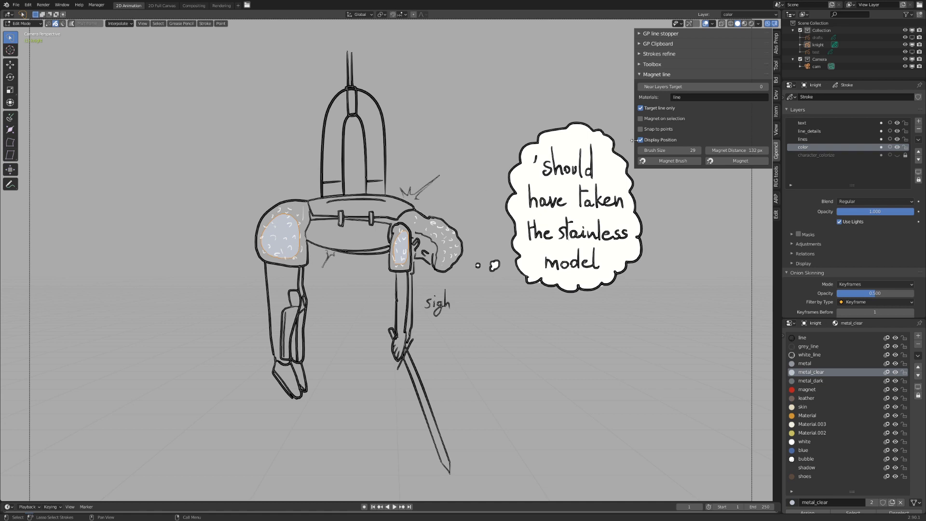
- Start the Magnet Brush on the fills and set its brush size to 107 and its magnet distance to 72 px
click(666, 161)
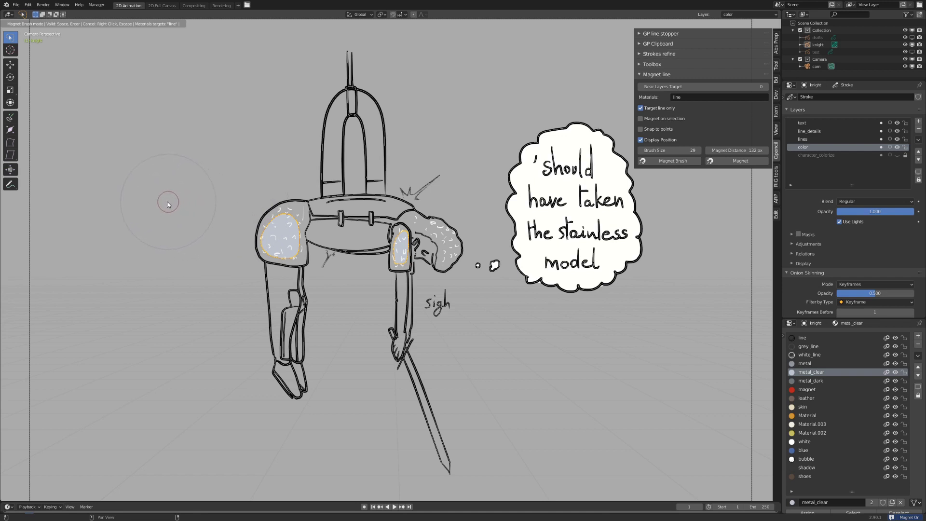
scroll(178, 206, up, 10)
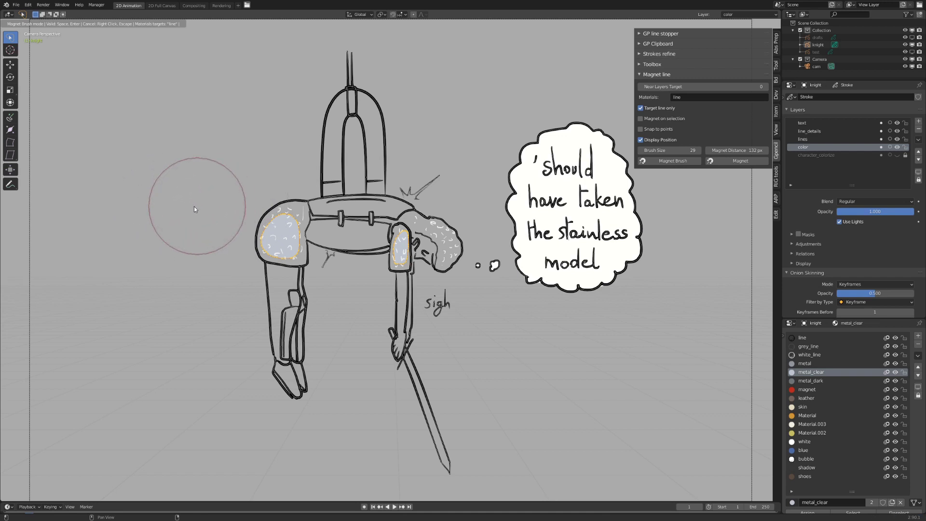
scroll(180, 207, down, 4)
scroll(190, 206, up, 2)
scroll(193, 207, down, 7)
scroll(198, 209, up, 7)
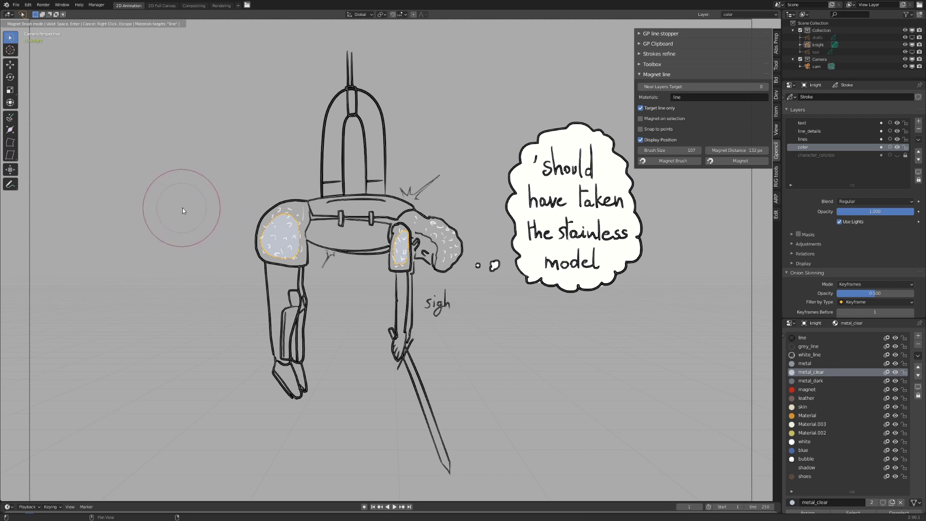
ctrl+scroll(184, 207, down, 5)
ctrl+scroll(183, 207, up, 5)
- Brush the edges of the hip and sleeve fills onto the surrounding black outlines and apply the Magnet Brush result
mouse_move(295, 213)
mouse_down()
mouse_move(289, 220)
mouse_move(306, 207)
mouse_move(253, 242)
mouse_move(268, 250)
mouse_move(258, 251)
mouse_move(296, 251)
mouse_up()
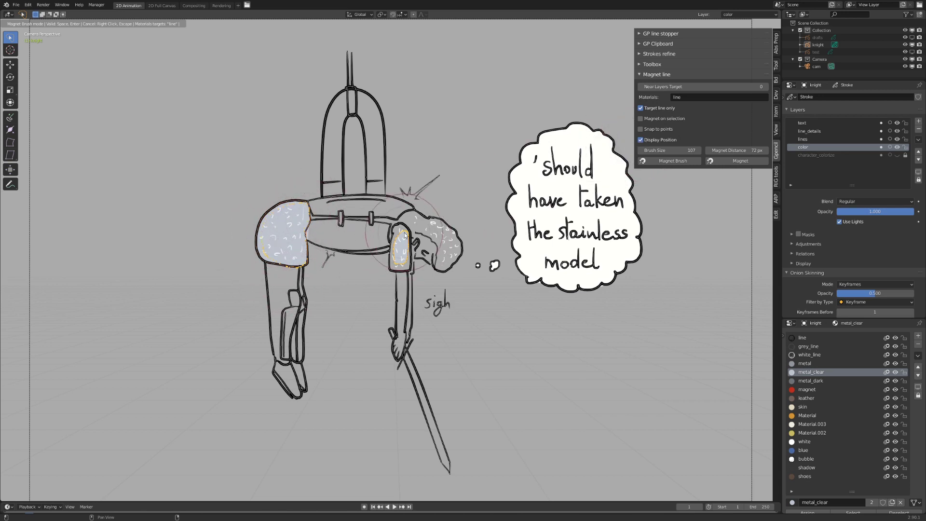
mouse_move(405, 232)
mouse_down()
mouse_move(399, 226)
mouse_move(397, 264)
mouse_move(406, 260)
mouse_up()
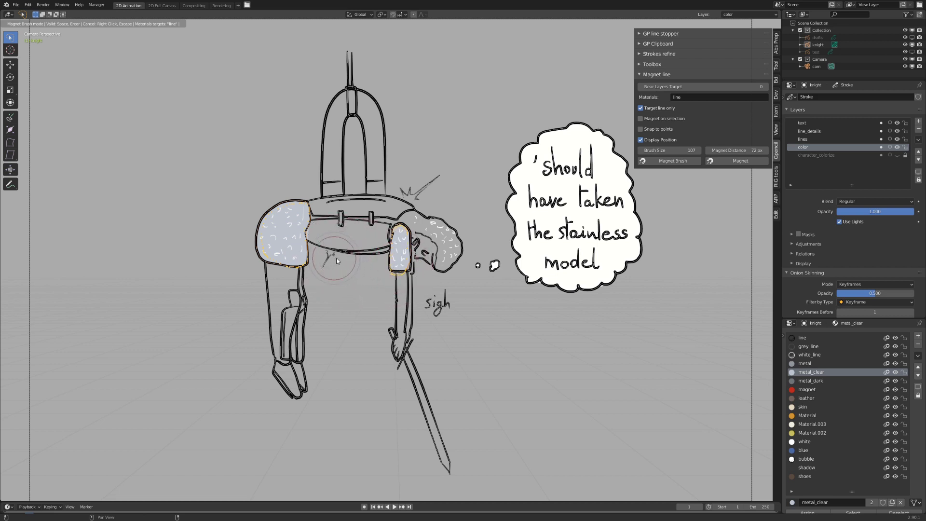
drag(389, 271, 405, 266)
key(Return)
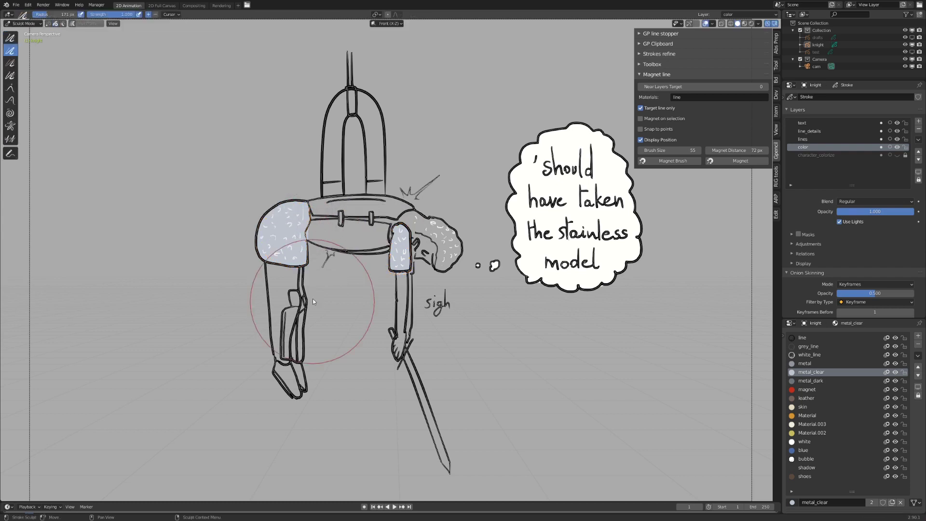
scroll(280, 210, up, 2)
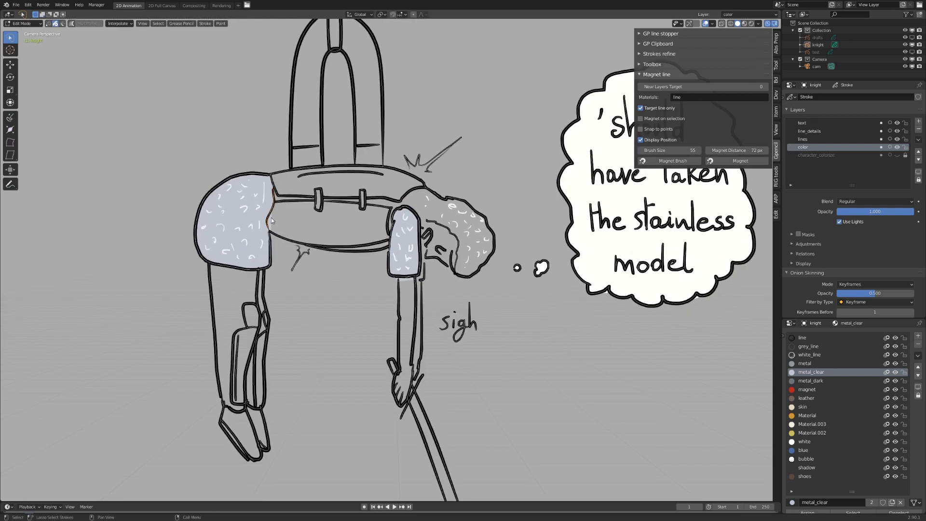
key(ctrl+Tab)
click(325, 219)
key(1)
key(Tab)
key(Tab)
key(ctrl+Tab)
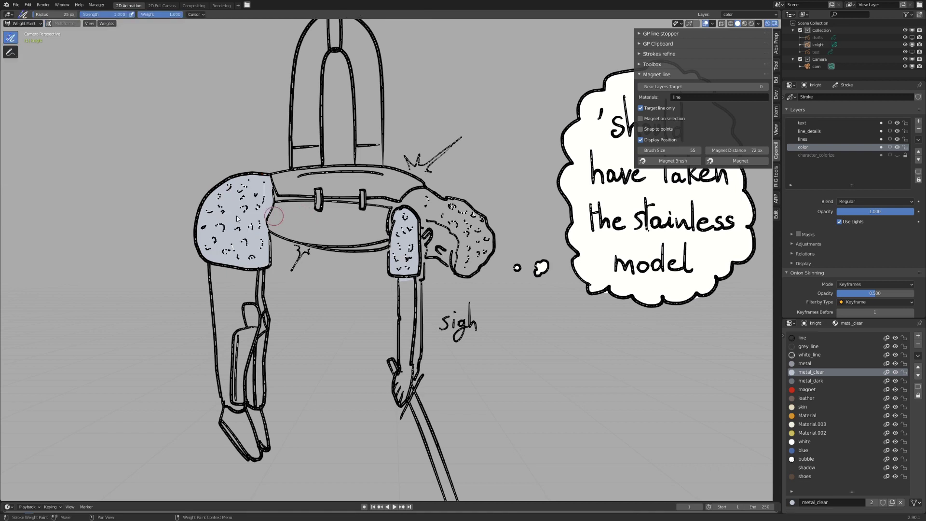
key(ctrl+Tab)
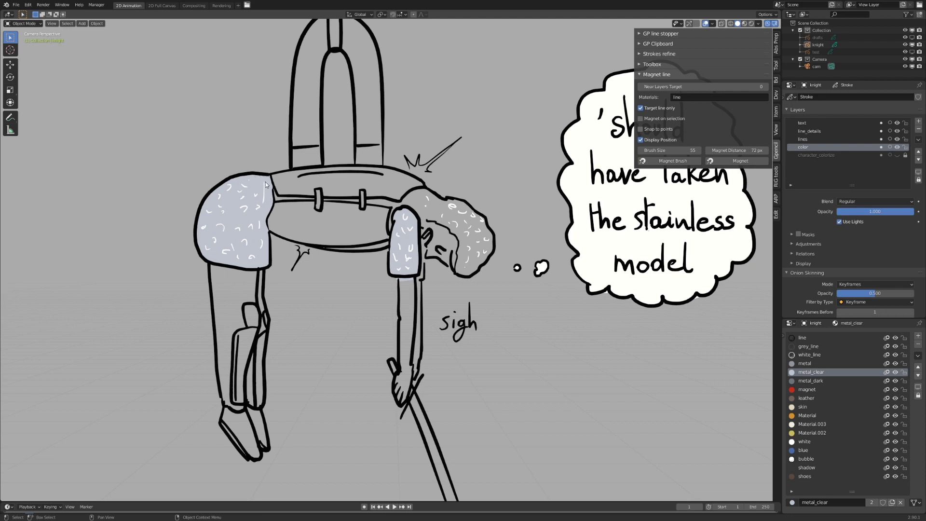
mouse_move(266, 213)
ctrl+middle_down()
mouse_move(264, 252)
mouse_move(278, 231)
ctrl+middle_up()
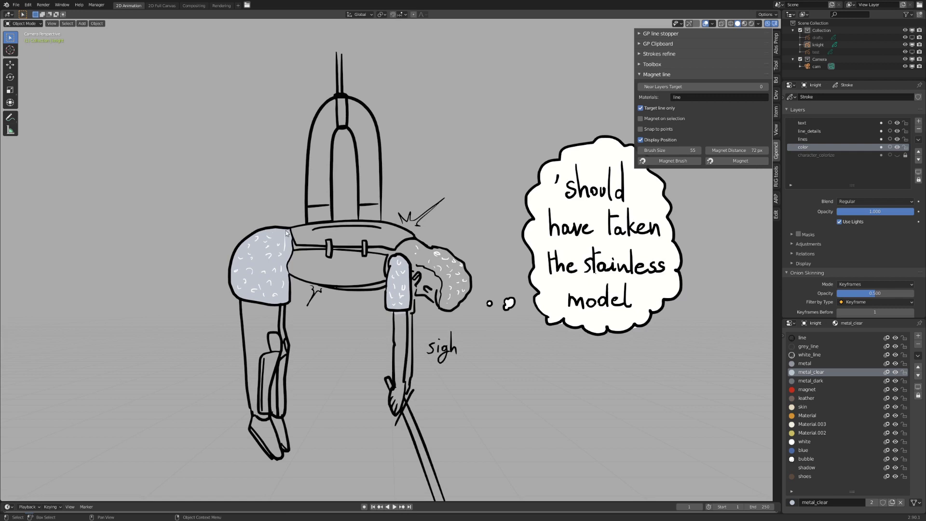
middle_drag(413, 295, 410, 300)
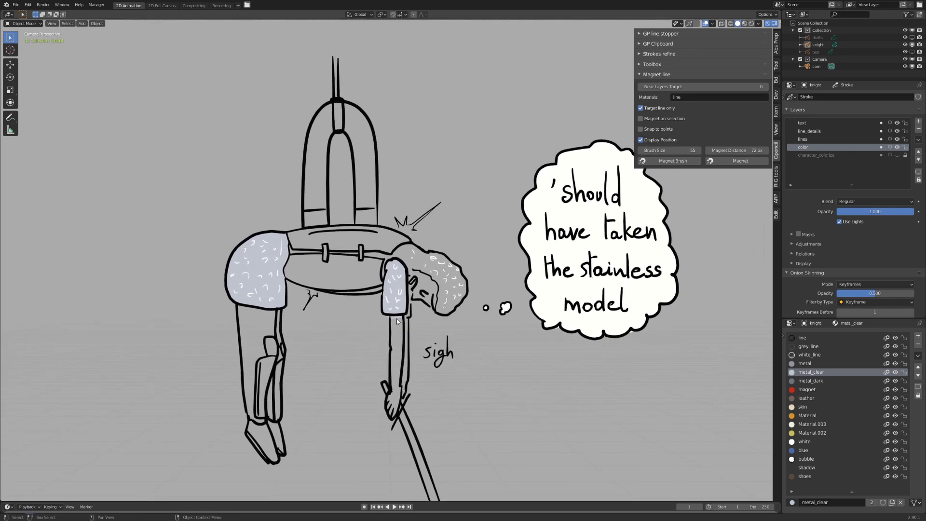
- Enter Edit Mode on the knight and lock the text, line_details and lines layers so only the color layer stays editable
key(Tab)
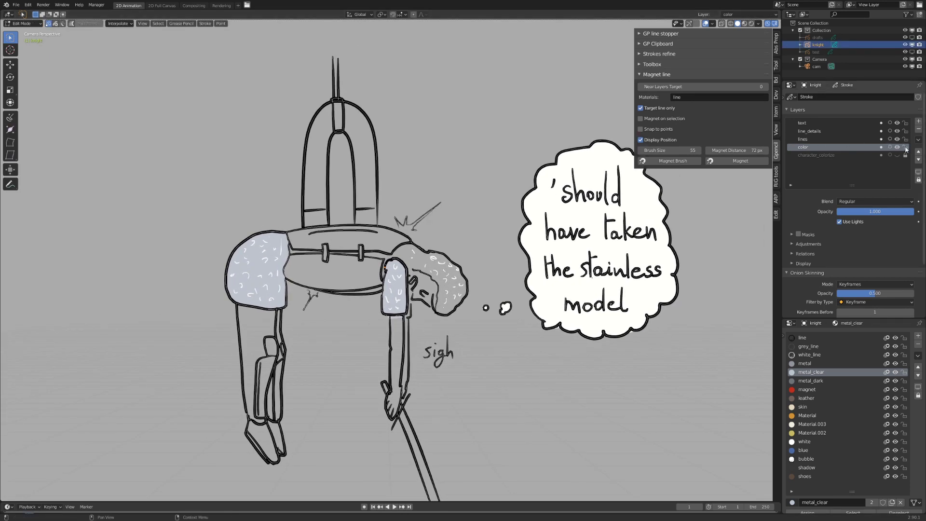
drag(905, 138, 905, 123)
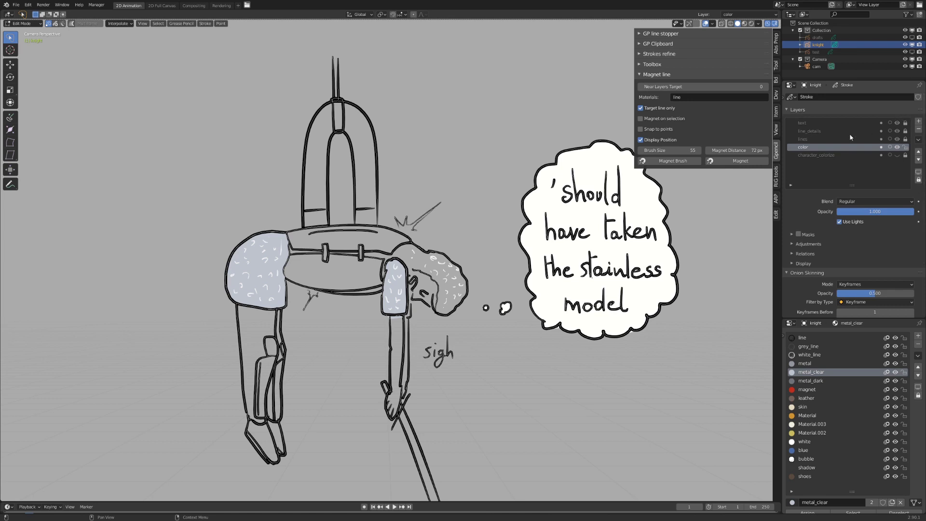
click(394, 319)
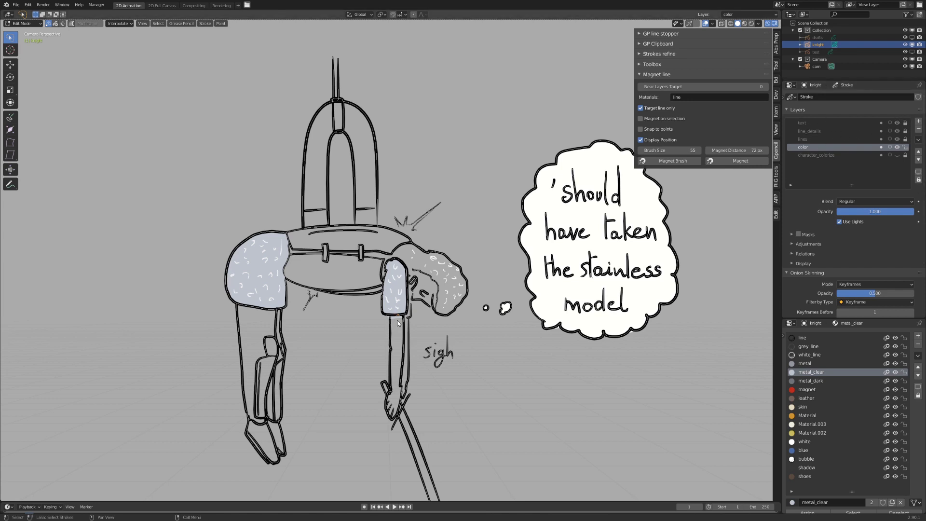
- Circle-select the color fill points along the lower edge of the knight's sleeve
click(673, 160)
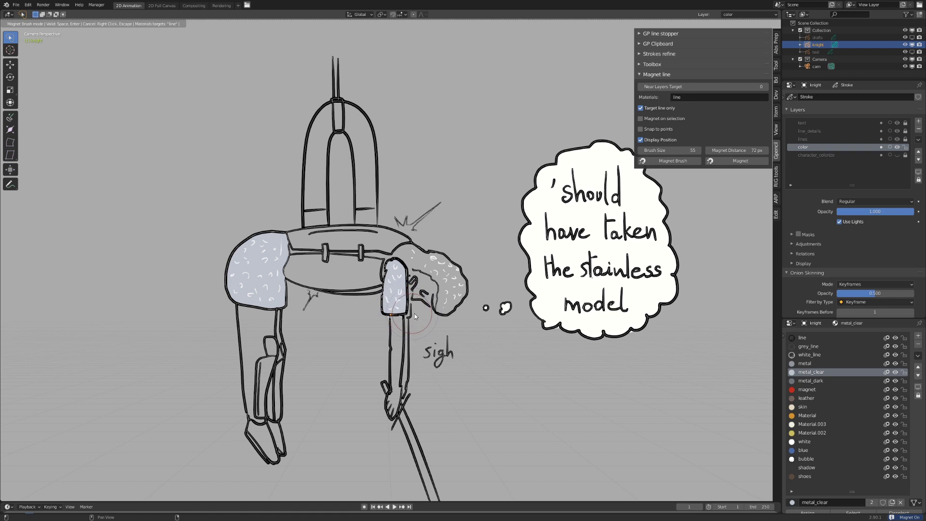
key(Escape)
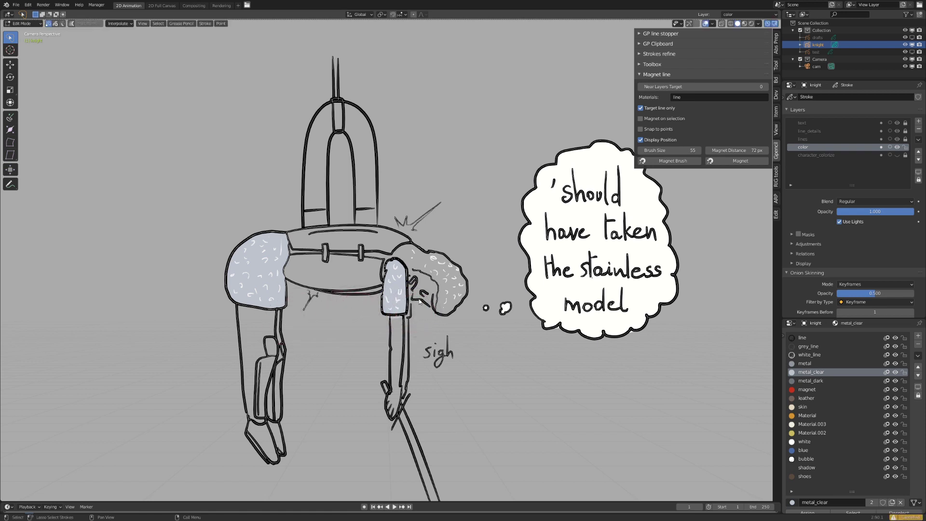
key(c)
click(386, 313)
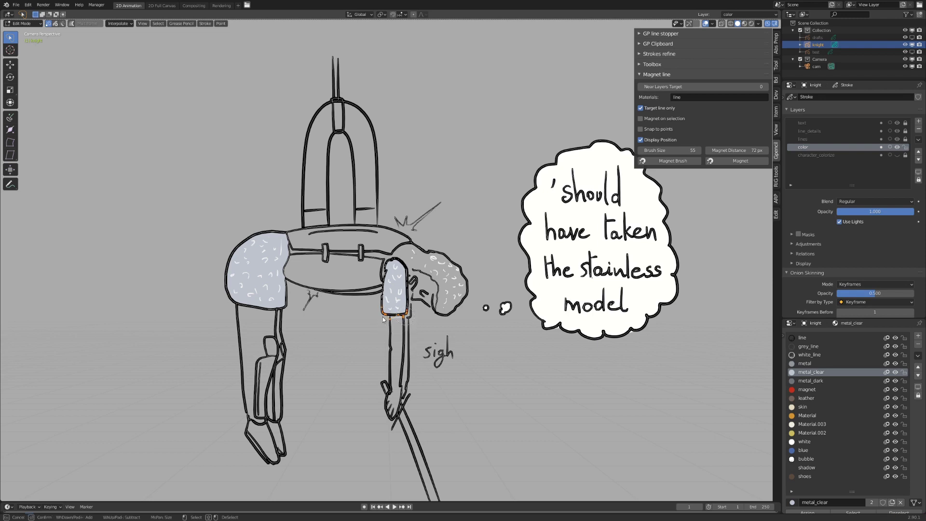
right_click(403, 322)
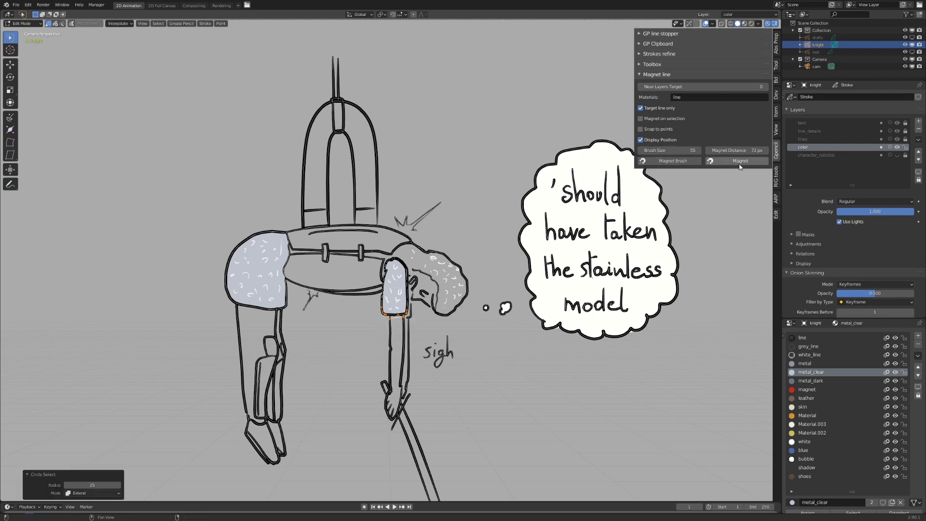
click(670, 161)
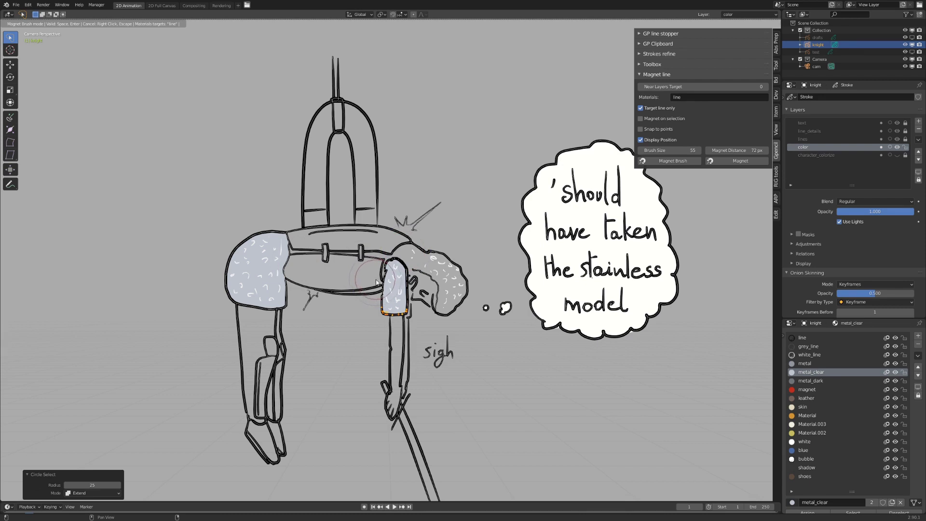
key(Escape)
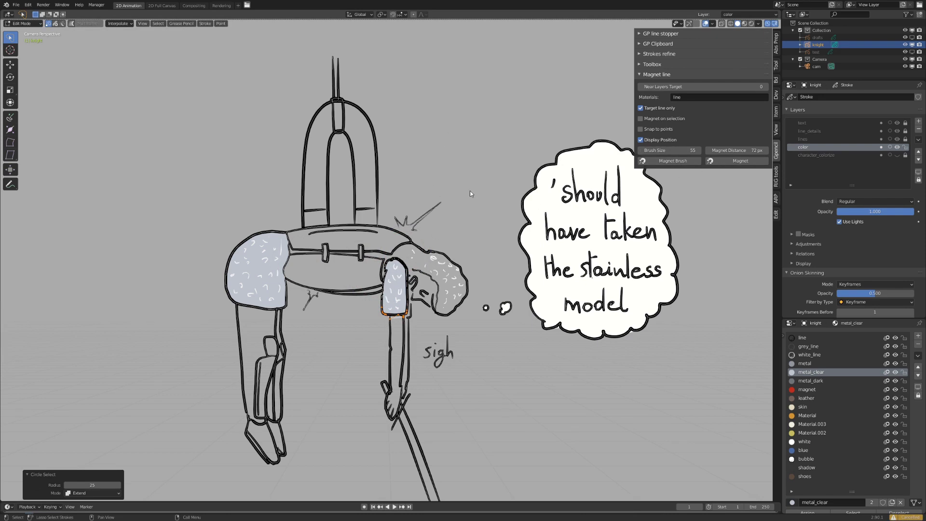
scroll(356, 307, down, 2)
scroll(354, 307, up, 4)
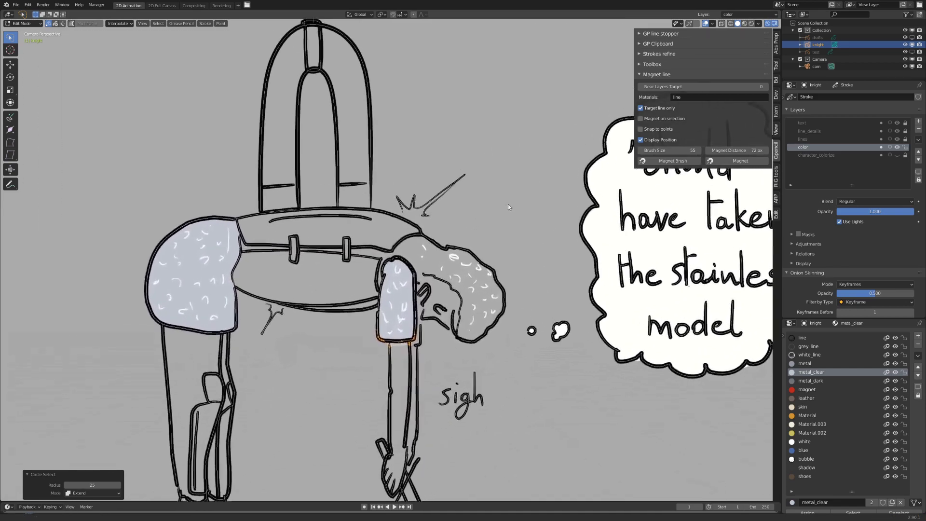
scroll(508, 206, down, 3)
ctrl+middle_drag(510, 219, 579, 159)
shift+middle_drag(364, 253, 468, 231)
scroll(468, 230, up, 1)
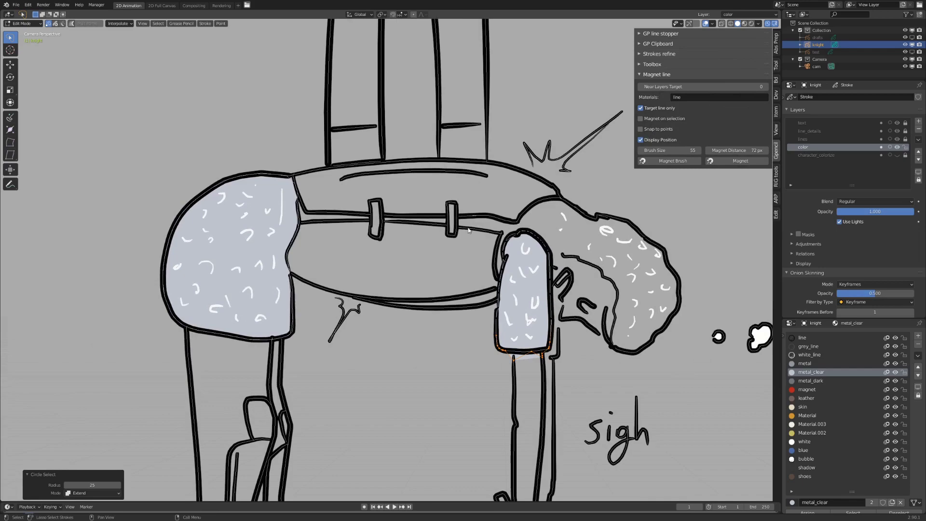
mouse_move(542, 183)
ctrl+middle_down()
mouse_move(320, 304)
mouse_move(469, 274)
mouse_move(442, 290)
mouse_move(519, 244)
mouse_move(550, 352)
mouse_move(555, 339)
ctrl+middle_up()
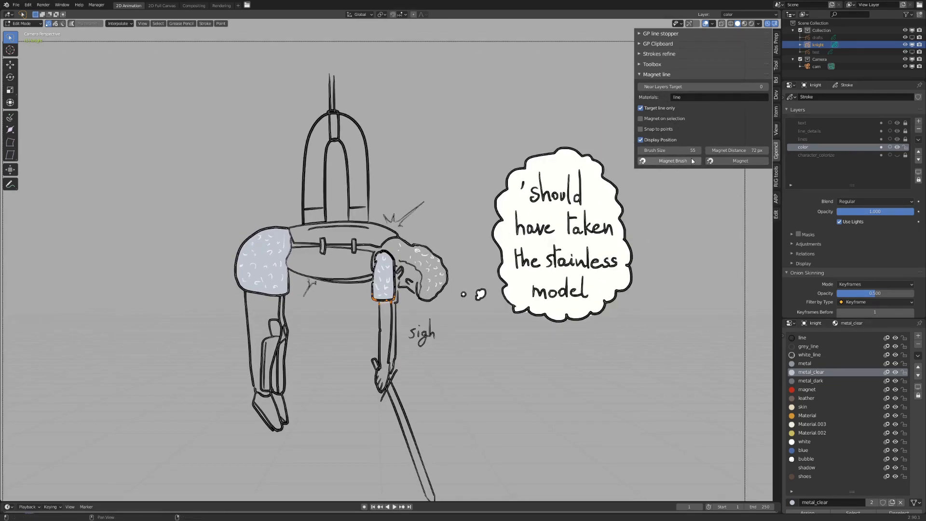
- Use the Magnet Brush on the lower edge of the sleeve fill and apply the result
click(673, 160)
mouse_move(384, 301)
mouse_down()
mouse_move(378, 306)
mouse_move(383, 300)
mouse_up()
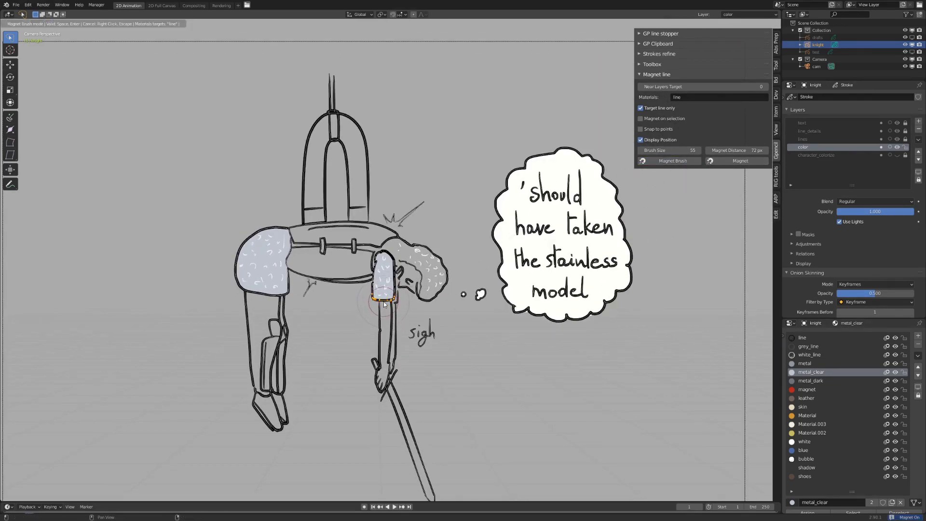
key(Return)
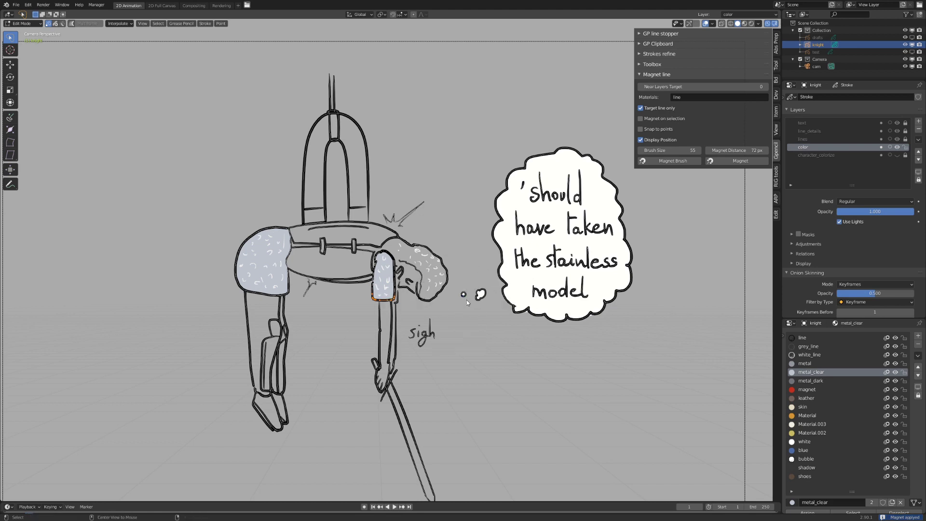
- Switch to Draw Mode for working on the waffle character drawing and enable Magnet on selection
shift+middle_drag(588, 281, 196, 273)
shift+middle_drag(464, 372, 296, 306)
key(ctrl+Tab)
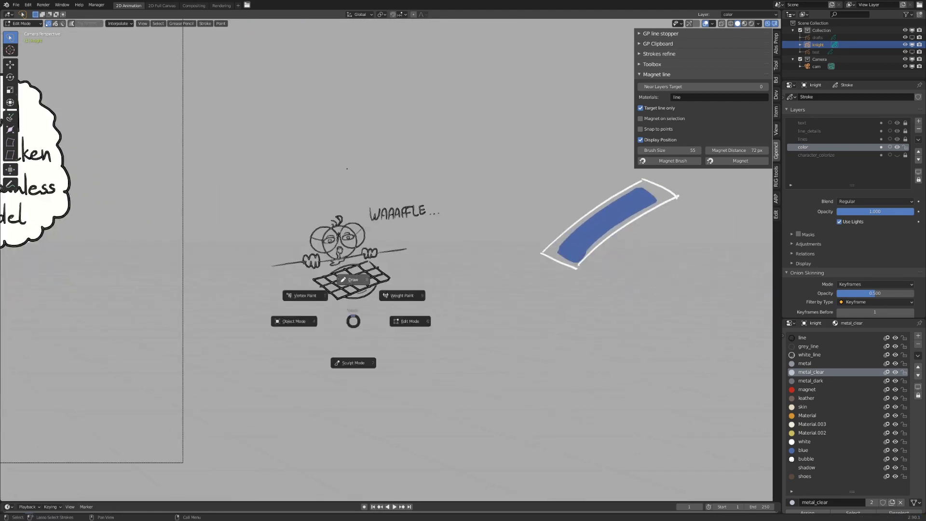
click(354, 279)
mouse_move(404, 261)
ctrl+middle_down()
mouse_move(404, 210)
mouse_move(461, 241)
ctrl+middle_up()
mouse_move(461, 241)
ctrl+middle_down()
mouse_move(461, 209)
mouse_move(440, 300)
ctrl+middle_up()
scroll(279, 332, up, 3)
click(641, 118)
scroll(567, 213, down, 2)
scroll(661, 238, up, 1)
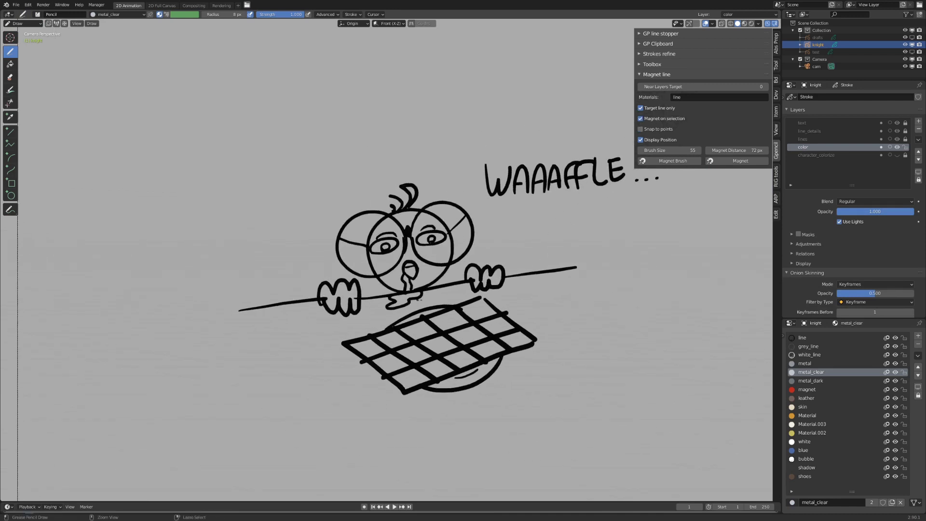
- Unlock the lines layer and draw an orange fill over the waffle grid on the color layer using the material named Material
scroll(661, 238, up, 1)
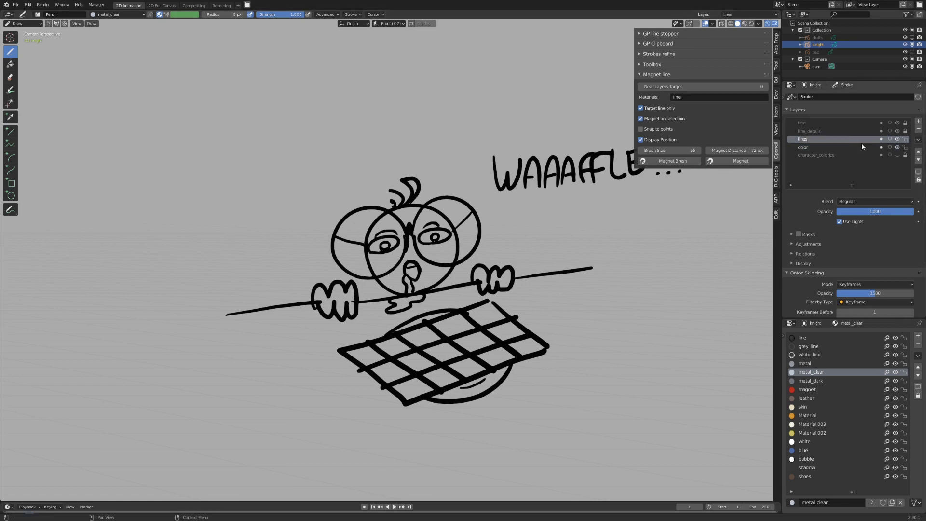
click(830, 139)
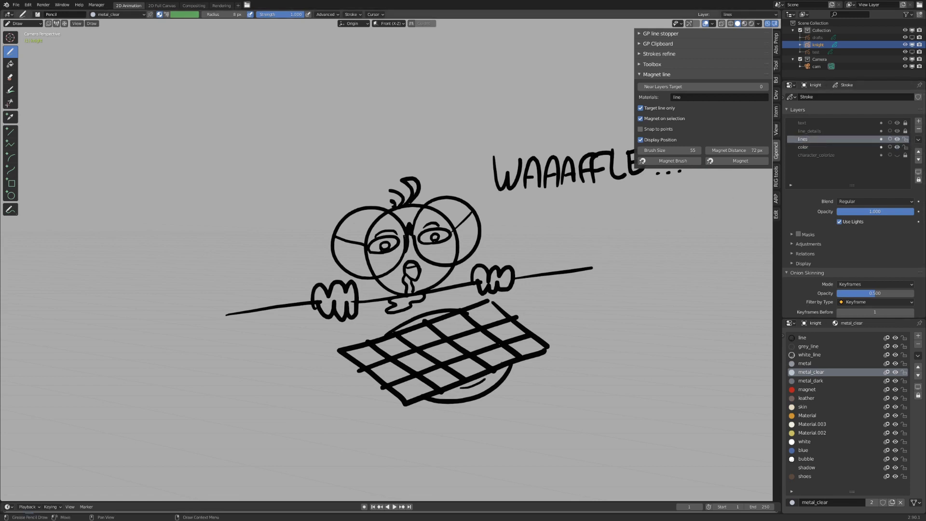
click(803, 147)
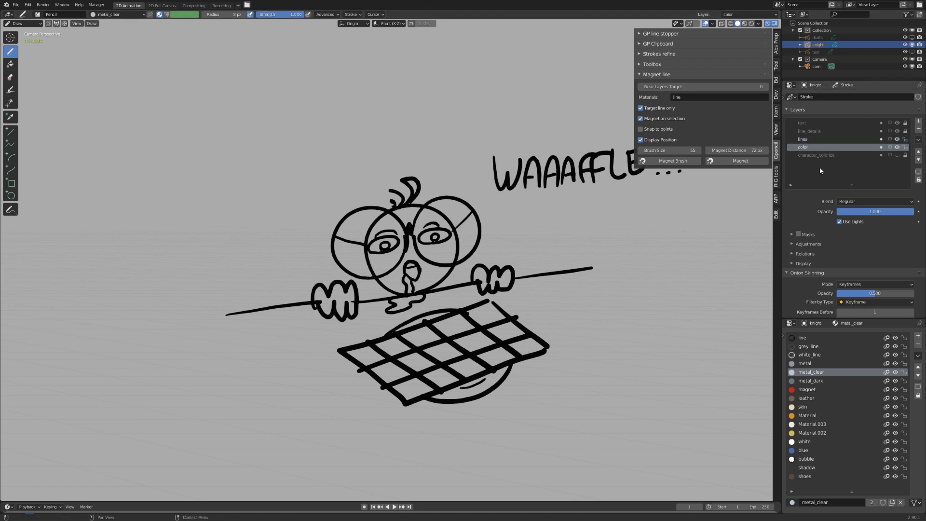
click(807, 416)
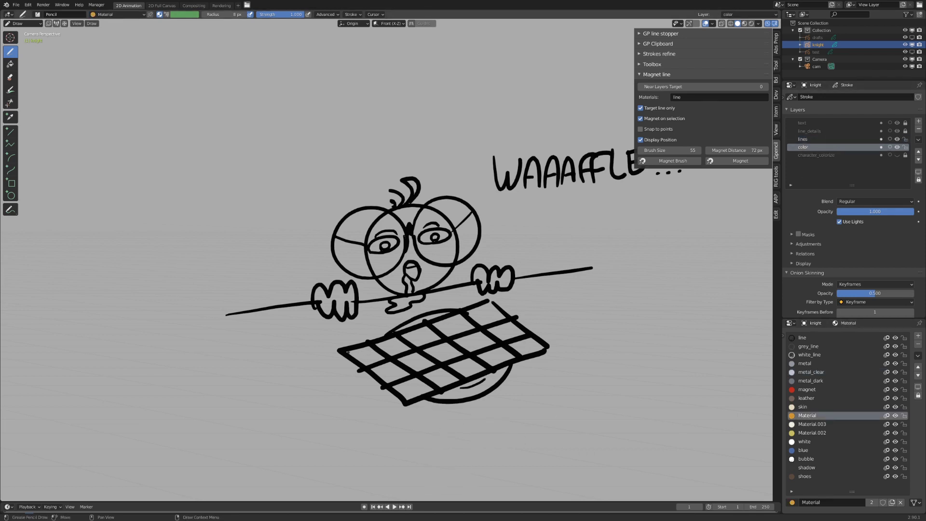
mouse_move(490, 307)
mouse_down()
mouse_move(543, 349)
mouse_move(406, 401)
mouse_up()
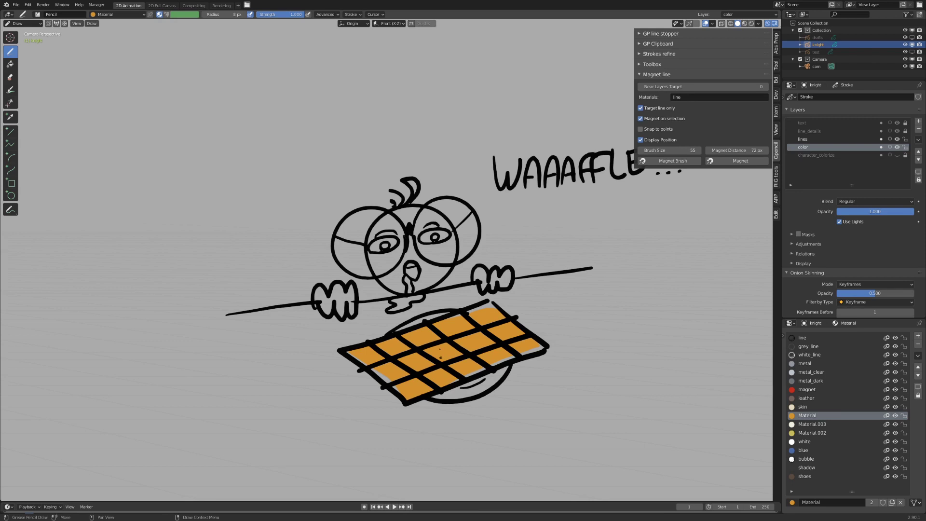
- In Edit Mode, check the color and lines layers by toggling their visibility, and snap the selected waffle fill to its outline with Magnet
key(Tab)
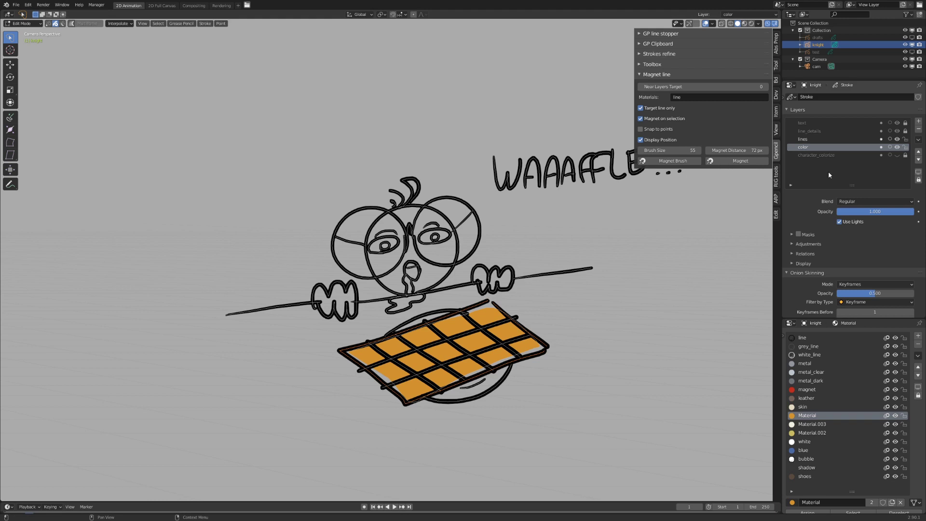
click(897, 147)
click(897, 147)
click(897, 139)
click(897, 139)
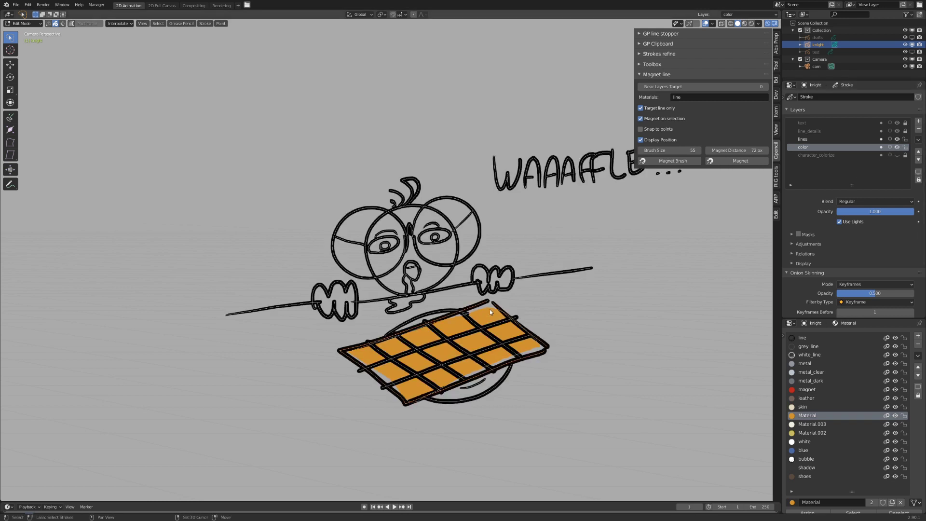
click(735, 162)
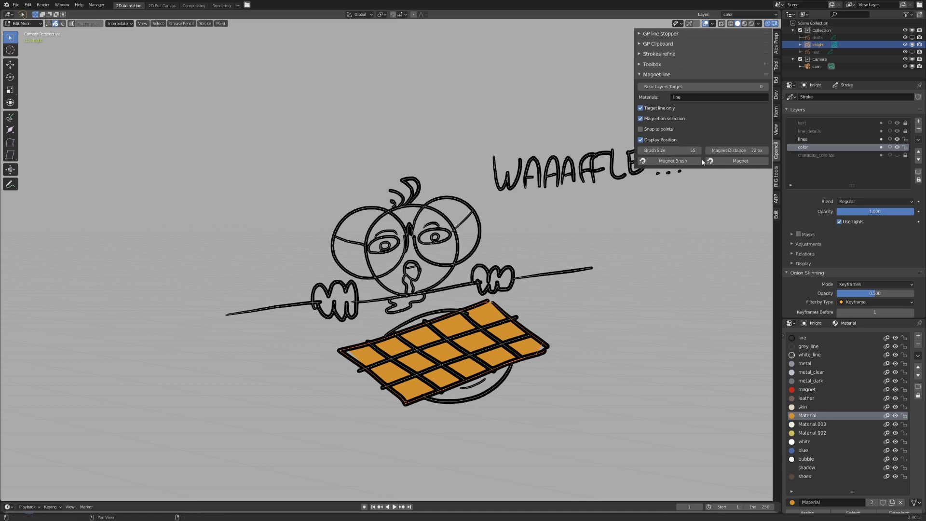
- Run the Magnet Brush on the waffle fill's edges and apply the result
click(668, 161)
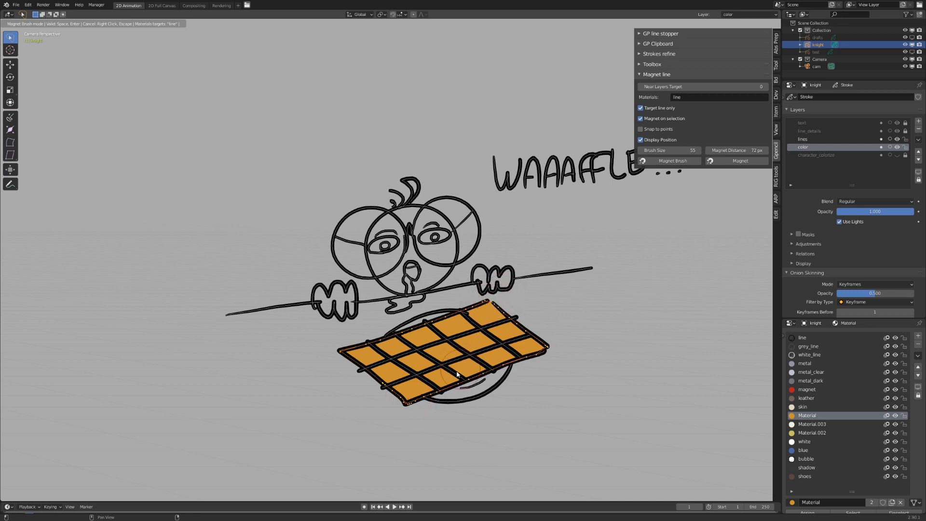
key(Return)
scroll(498, 309, down, 2)
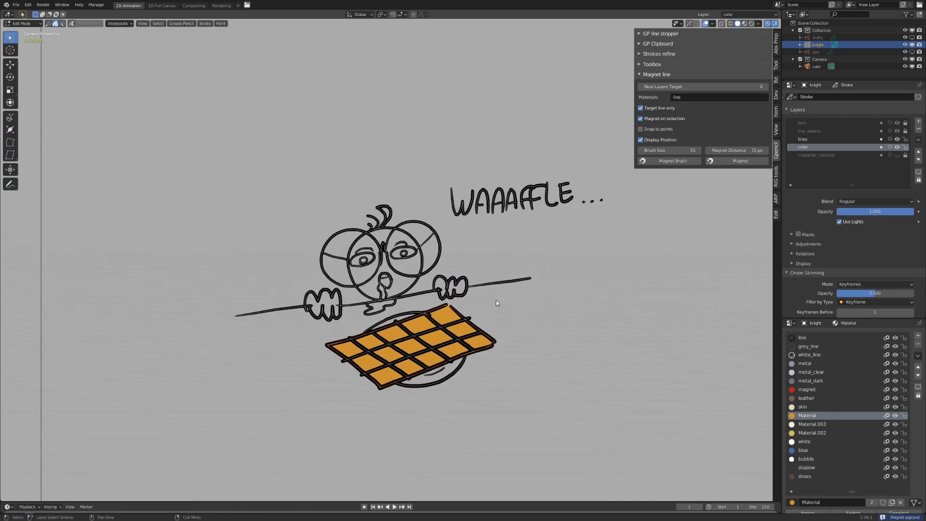
scroll(490, 298, up, 2)
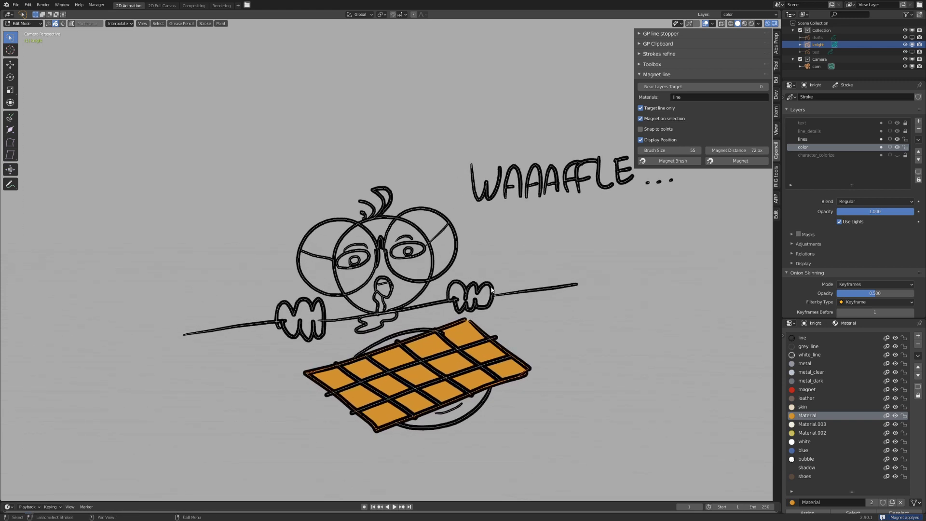
- In Draw Mode, draw rough blue fills inside both lenses of the character's glasses using the blue material
mouse_move(569, 315)
middle_down()
mouse_move(502, 307)
mouse_move(501, 296)
mouse_move(520, 298)
middle_up()
middle_drag(417, 326, 529, 269)
scroll(529, 268, up, 1)
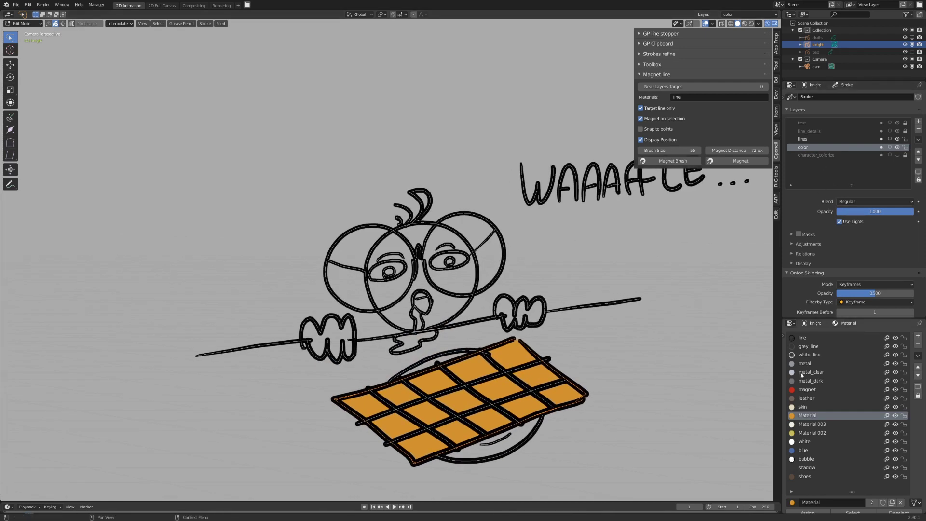
click(813, 448)
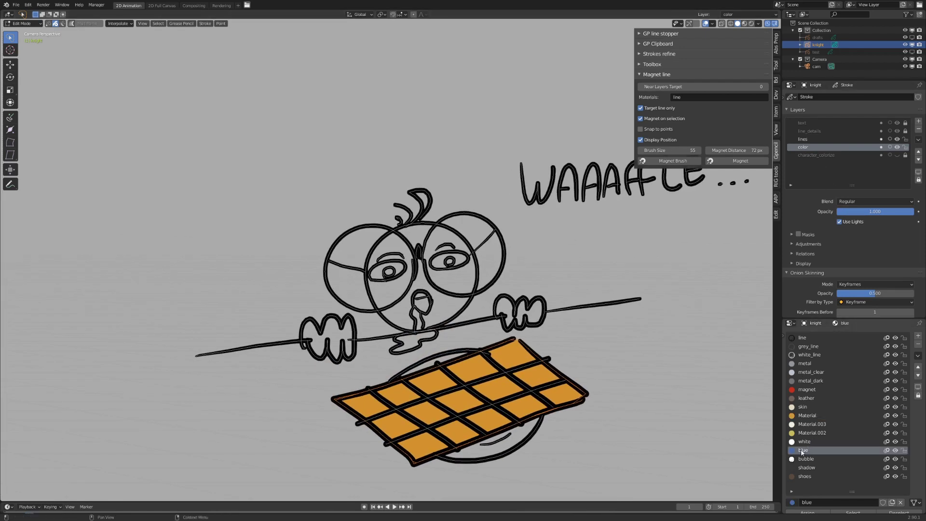
scroll(452, 288, up, 1)
key(Tab)
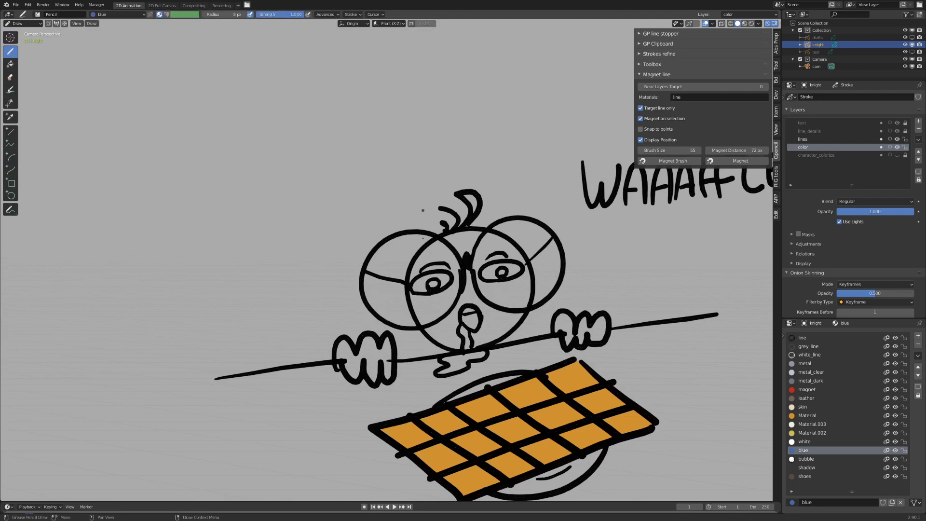
mouse_move(409, 320)
mouse_down()
mouse_move(417, 277)
mouse_move(454, 288)
mouse_up()
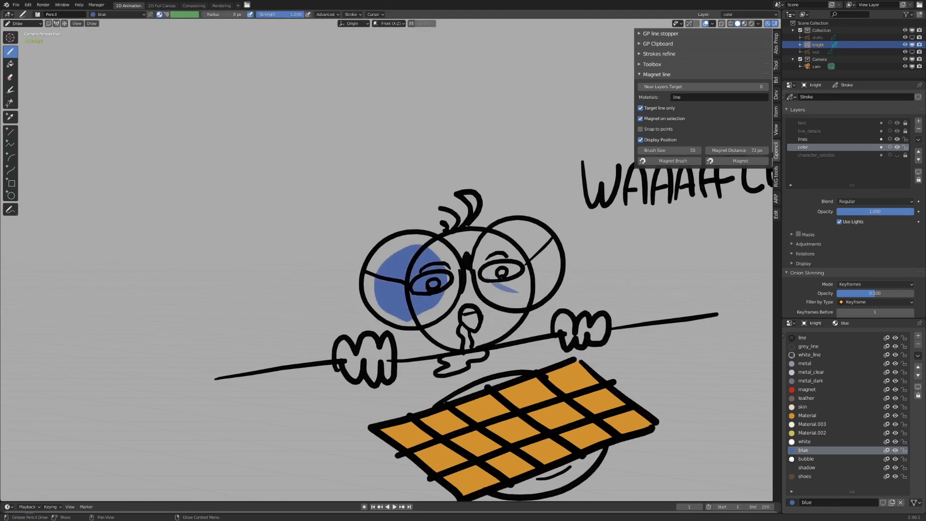
mouse_move(516, 289)
mouse_down()
mouse_move(545, 256)
mouse_move(511, 285)
mouse_up()
- In Edit Mode, snap both blue lens fills to the glasses outlines using the Magnet Brush at size 175
key(Tab)
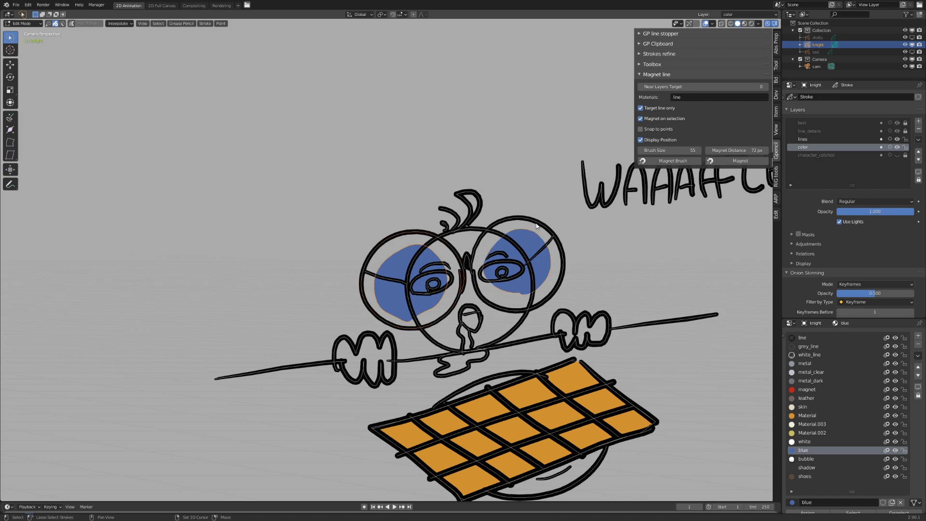
click(671, 161)
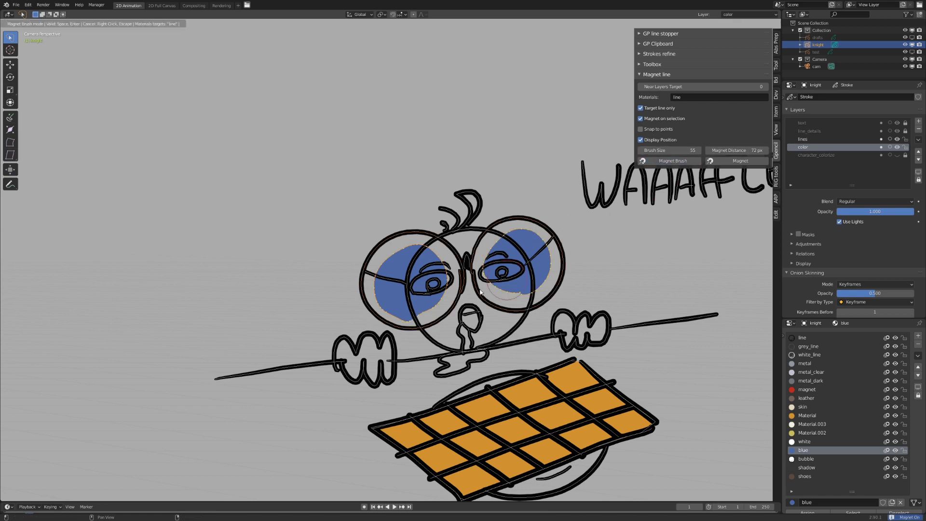
scroll(356, 235, up, 6)
click(401, 284)
click(540, 235)
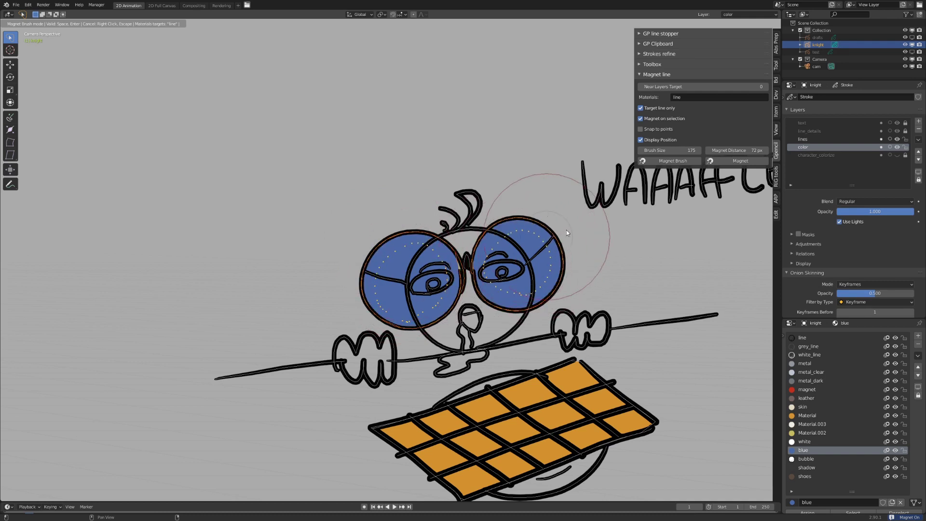
- Set the Magnet Brush size to 60 and apply the snapping of the lens fills
scroll(566, 230, down, 18)
scroll(559, 231, up, 12)
scroll(564, 230, down, 3)
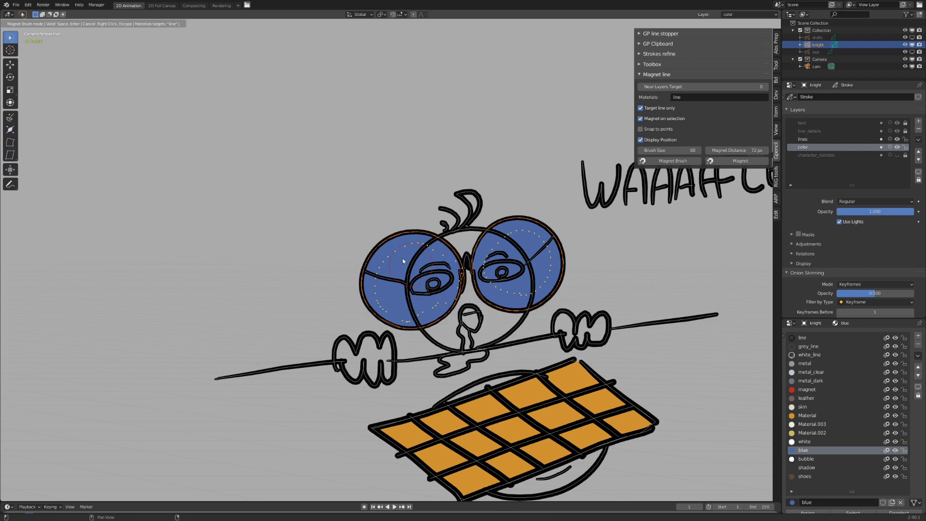
key(Return)
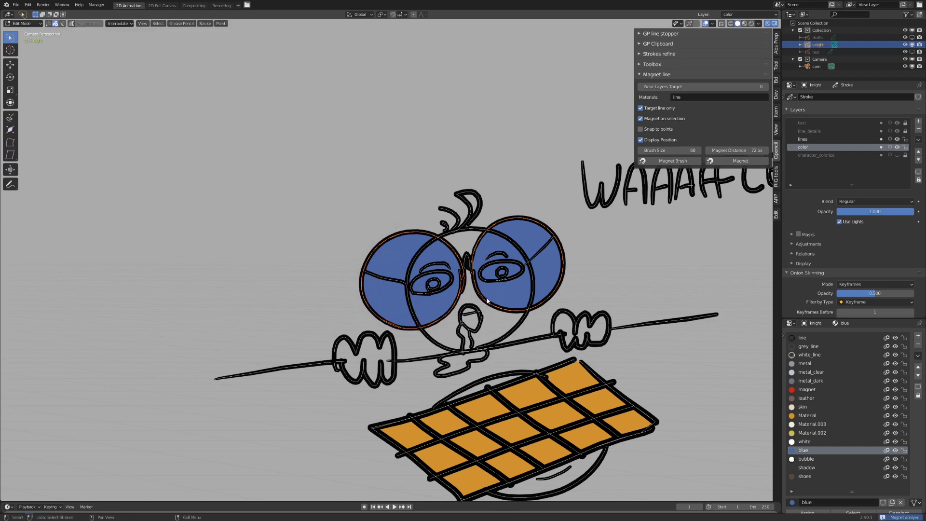
- Try to run the Magnet Brush on the blue strip inside the white outline with line as the target material
scroll(448, 291, down, 3)
shift+middle_drag(451, 284, 533, 290)
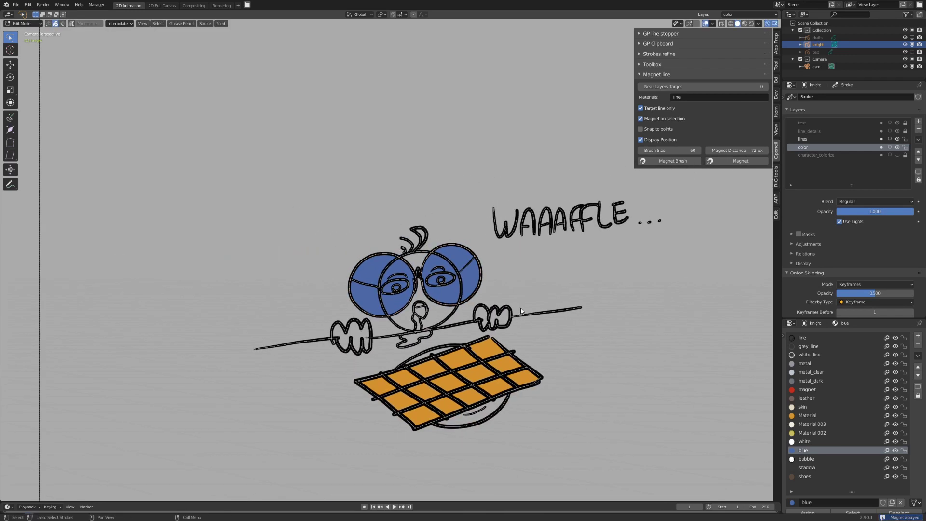
scroll(507, 319, down, 2)
mouse_move(736, 283)
shift+middle_down()
mouse_move(628, 276)
mouse_move(289, 313)
shift+middle_up()
scroll(433, 253, up, 2)
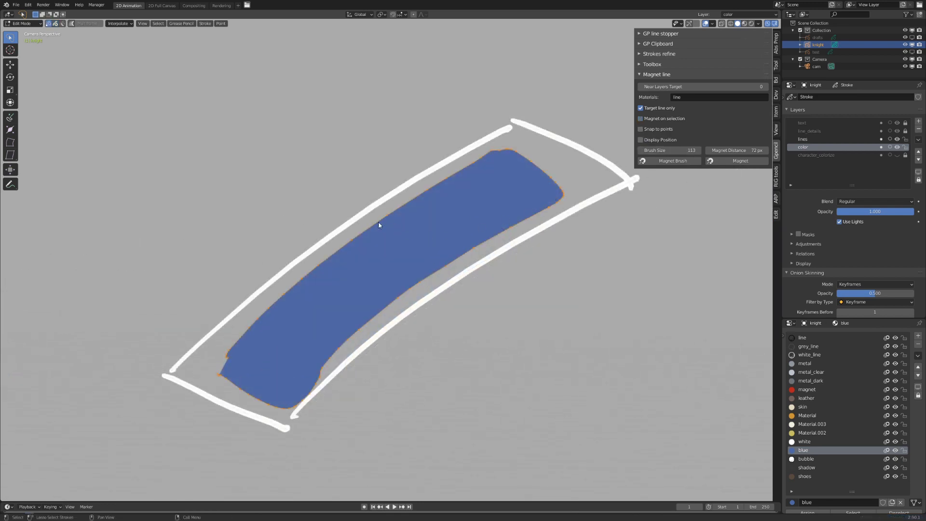
click(174, 369)
click(679, 165)
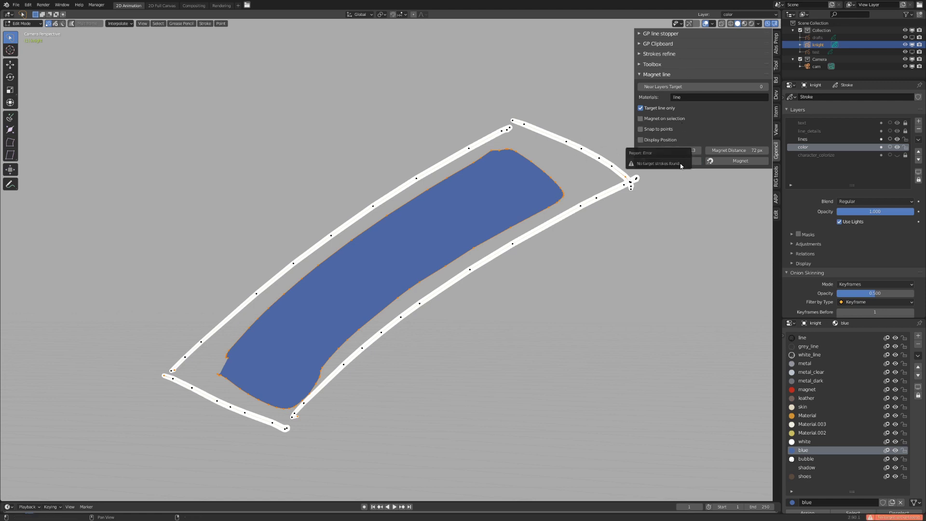
drag(654, 159, 683, 193)
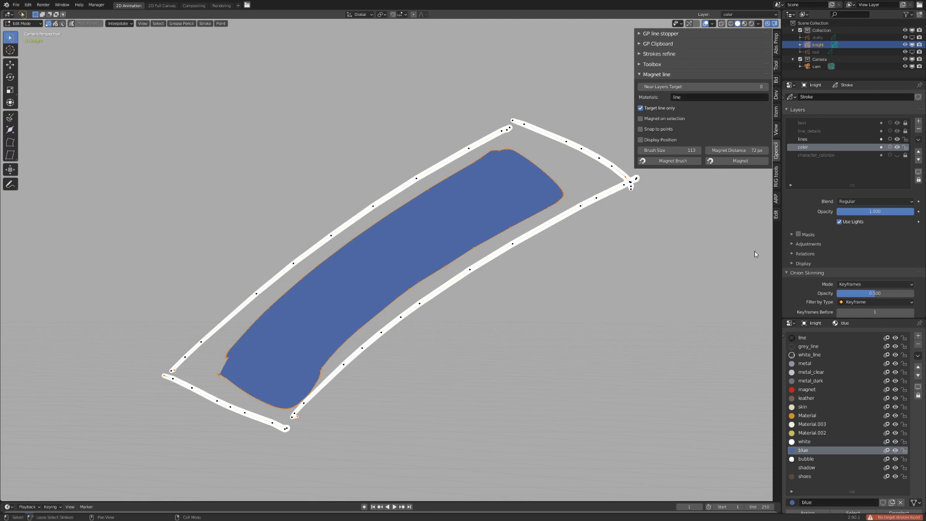
- Select the line material and check the Materials target filter of Magnet line
click(800, 337)
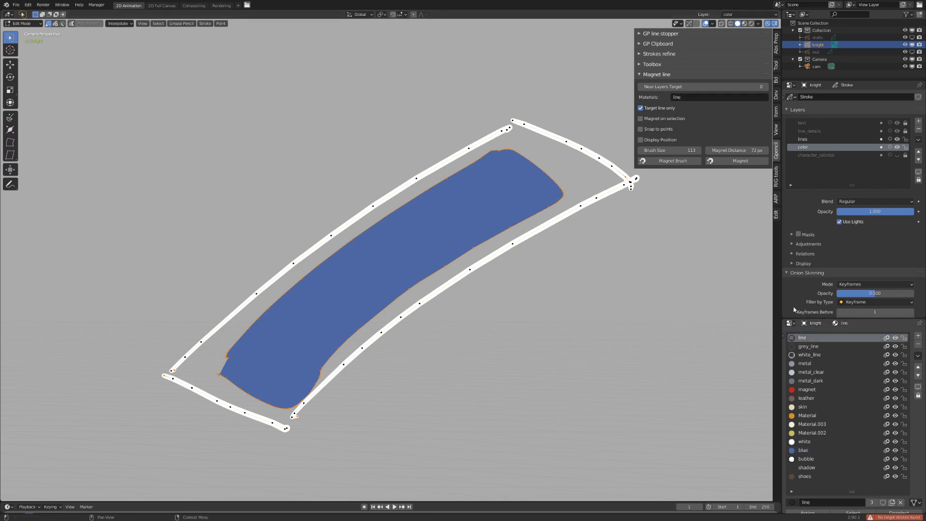
click(699, 96)
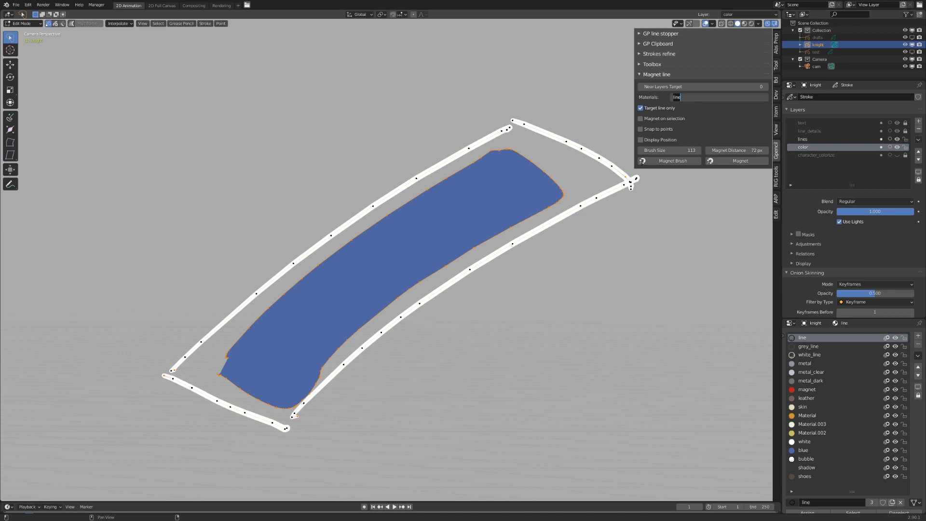
key(Return)
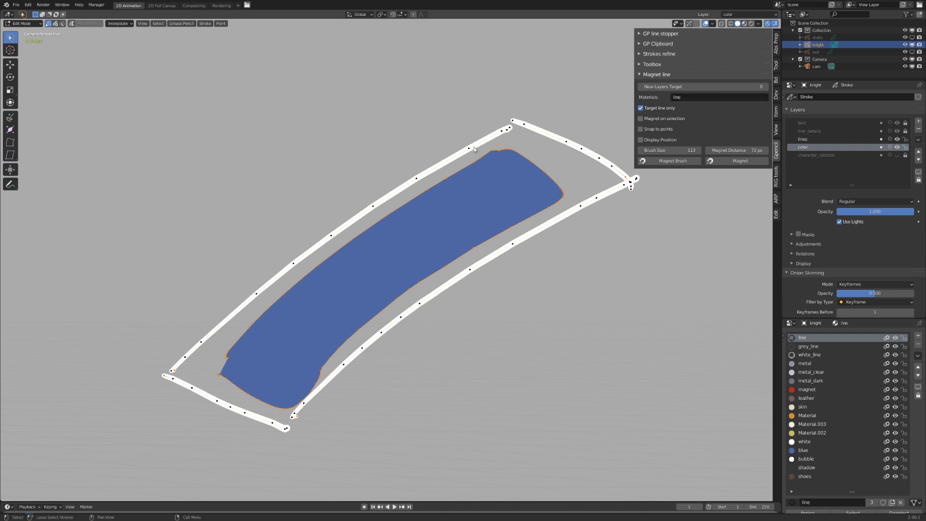
mouse_move(363, 219)
ctrl+middle_down()
mouse_move(351, 241)
mouse_move(366, 214)
ctrl+middle_up()
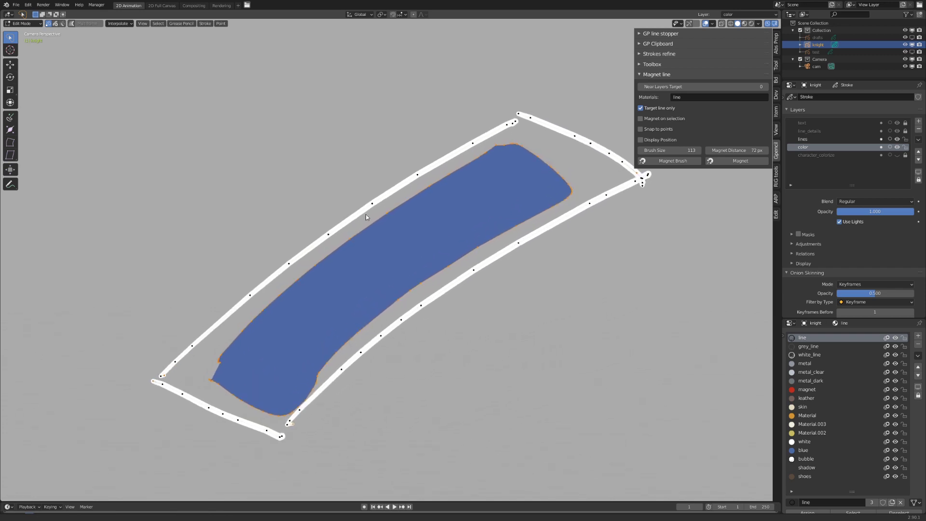
scroll(389, 271, down, 8)
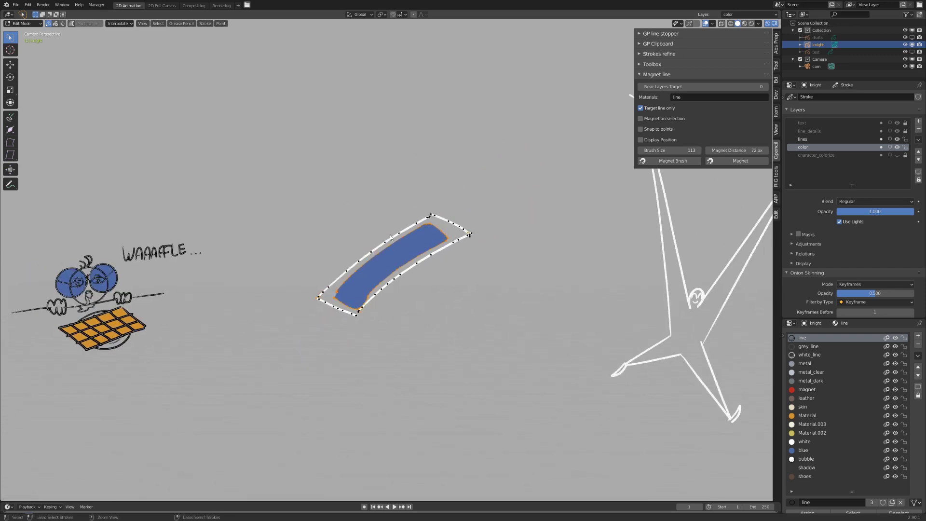
scroll(396, 255, up, 2)
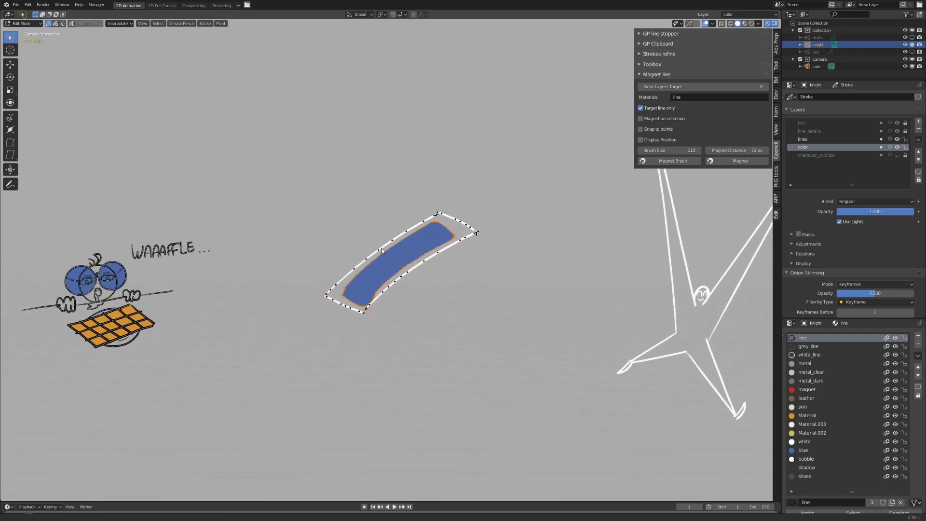
click(671, 160)
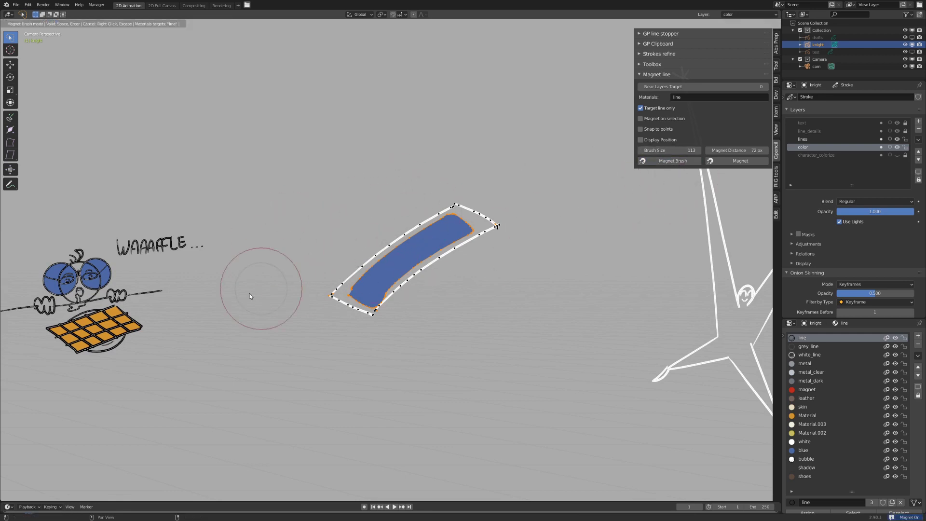
key(Escape)
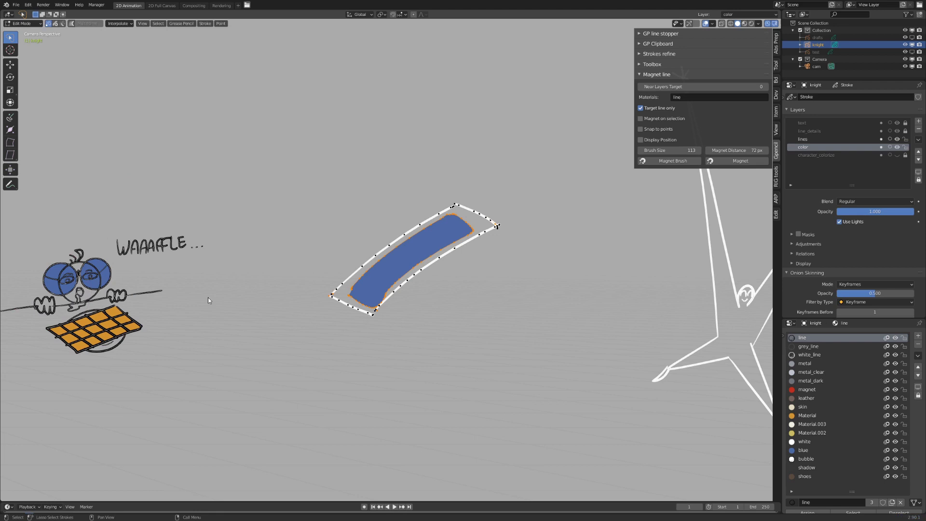
- Clear the Materials filter of Magnet line so that strokes of any material can be targeted
scroll(439, 202, up, 5)
click(701, 97)
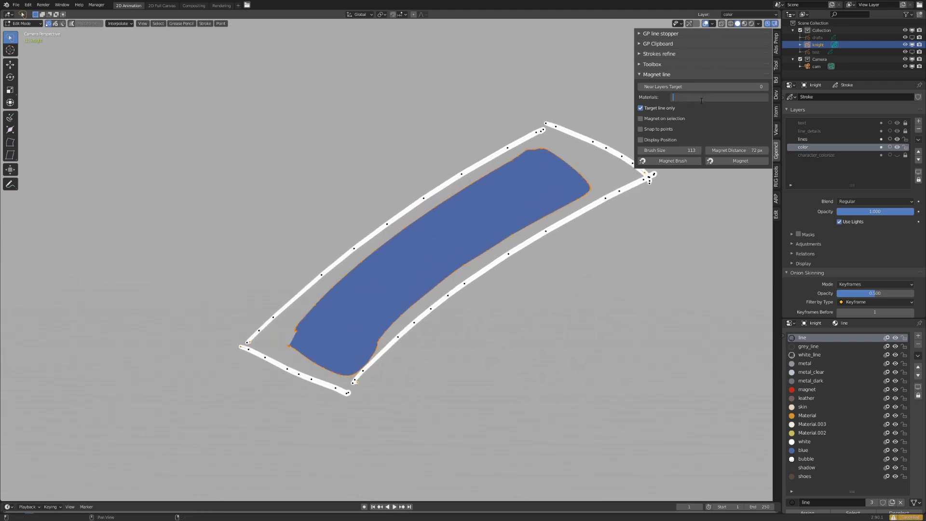
key(Return)
- Try the Magnet Brush along the blue strip's upper edge with Display Position turned off, and cancel it
shift+middle_drag(468, 263, 416, 277)
scroll(417, 276, up, 1)
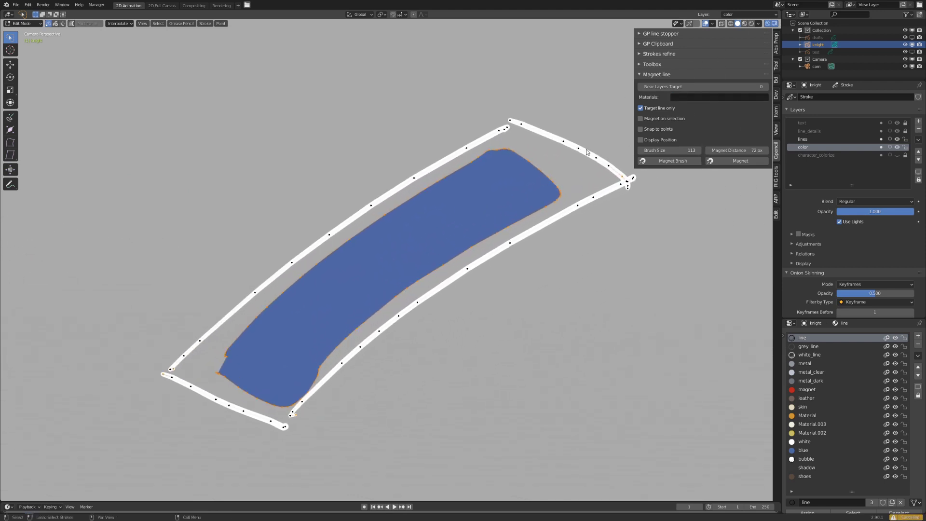
shift+middle_drag(521, 210, 496, 226)
click(673, 162)
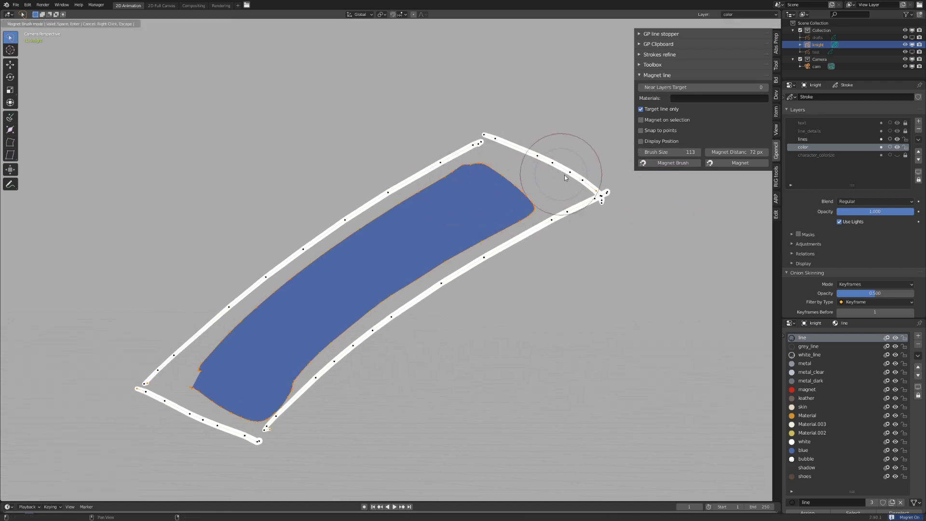
key(Escape)
click(641, 141)
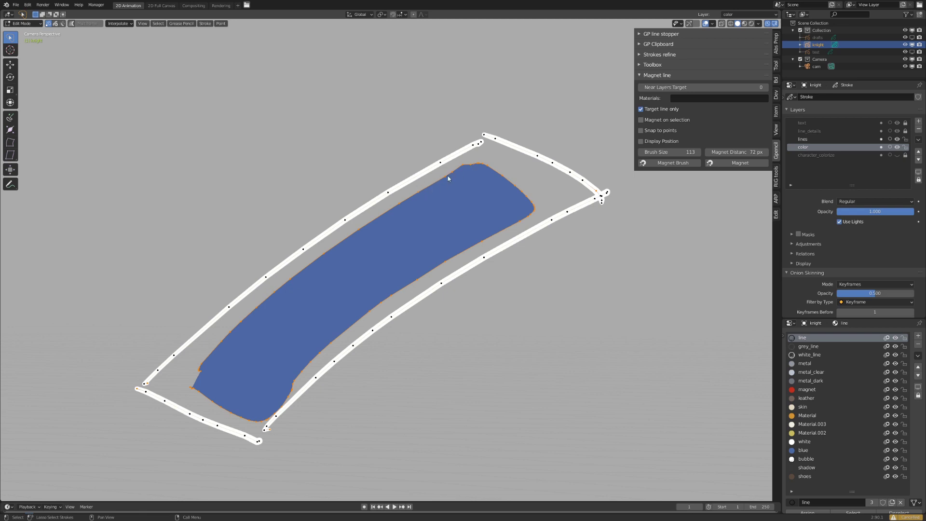
click(639, 164)
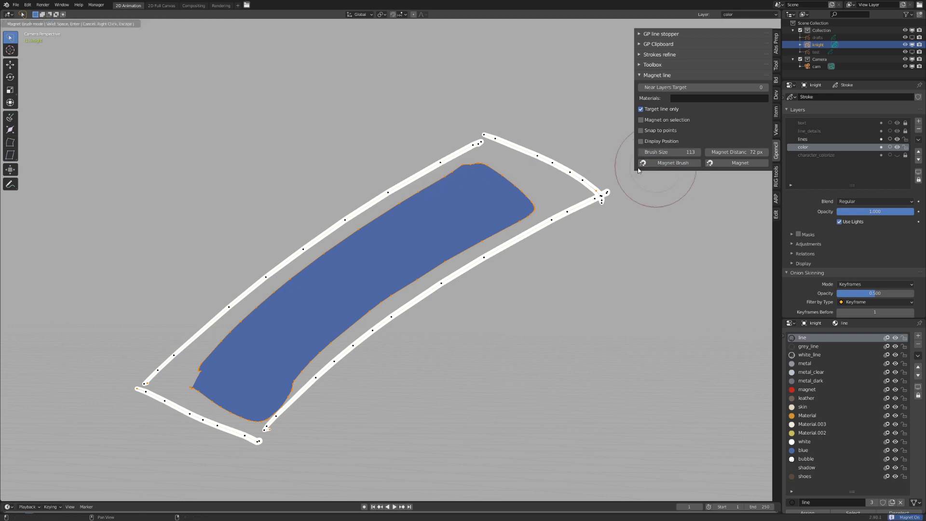
mouse_move(424, 201)
mouse_down()
mouse_move(414, 196)
mouse_move(368, 233)
mouse_move(377, 217)
mouse_move(316, 253)
mouse_move(329, 249)
mouse_move(314, 264)
mouse_move(322, 266)
mouse_move(270, 298)
mouse_move(283, 298)
mouse_move(272, 309)
mouse_up()
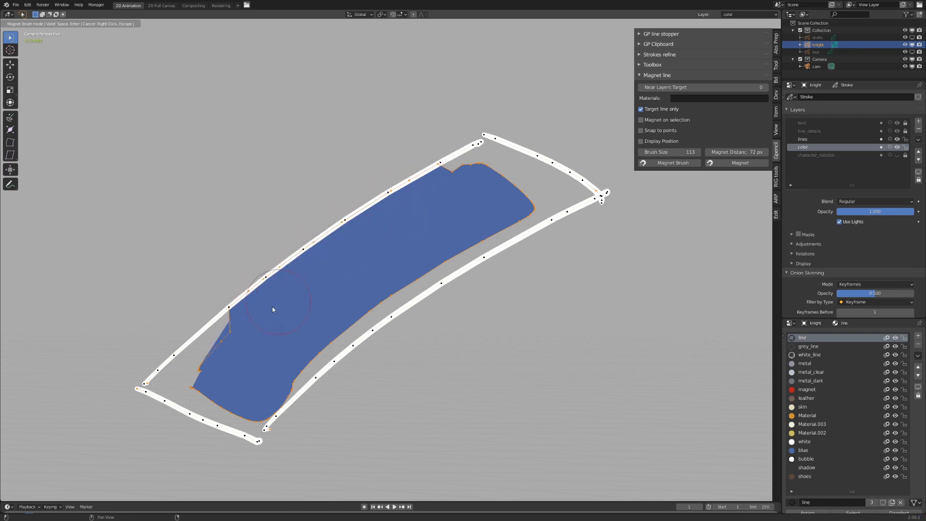
right_click(284, 296)
- Enable Display Position and snap the blue strip's upper and lower-left edges toward the white outline with the Magnet Brush
click(641, 141)
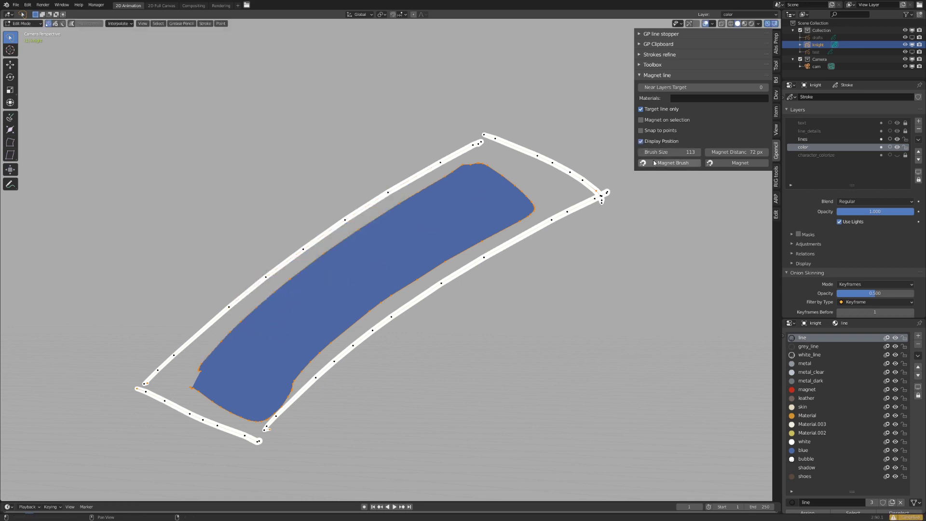
click(673, 162)
mouse_move(367, 243)
mouse_down()
mouse_move(351, 262)
mouse_move(323, 260)
mouse_move(288, 305)
mouse_move(259, 316)
mouse_move(267, 315)
mouse_move(217, 353)
mouse_move(211, 383)
mouse_move(182, 376)
mouse_move(333, 250)
mouse_move(392, 229)
mouse_move(407, 241)
mouse_up()
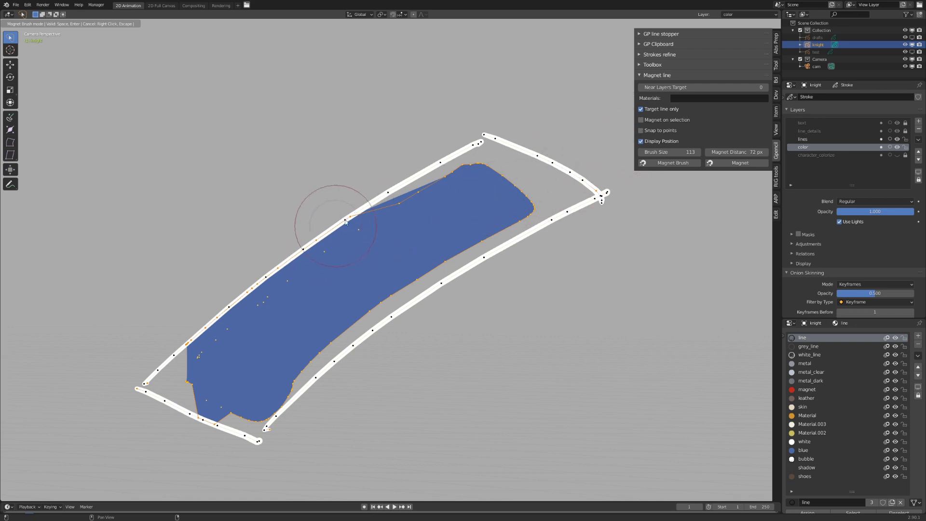
- Enable Snap to points and continue snapping the blue strip's edges onto the points of the white outline
key(s)
drag(414, 202, 453, 170)
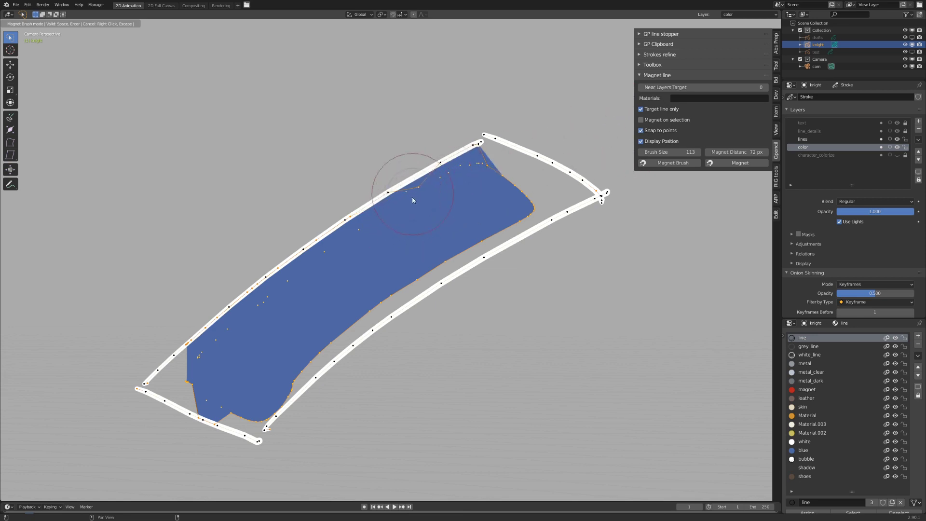
drag(293, 294, 285, 294)
mouse_move(342, 254)
mouse_down()
mouse_move(348, 244)
mouse_move(267, 326)
mouse_move(187, 377)
mouse_move(230, 341)
mouse_move(197, 332)
mouse_move(214, 343)
mouse_move(186, 369)
mouse_move(150, 378)
mouse_move(268, 403)
mouse_move(251, 433)
mouse_move(309, 338)
mouse_move(371, 321)
mouse_move(546, 197)
mouse_move(538, 207)
mouse_move(575, 197)
mouse_move(507, 188)
mouse_move(481, 175)
mouse_move(491, 168)
mouse_move(399, 195)
mouse_move(455, 178)
mouse_move(534, 118)
mouse_move(509, 184)
mouse_move(545, 178)
mouse_move(409, 263)
mouse_up()
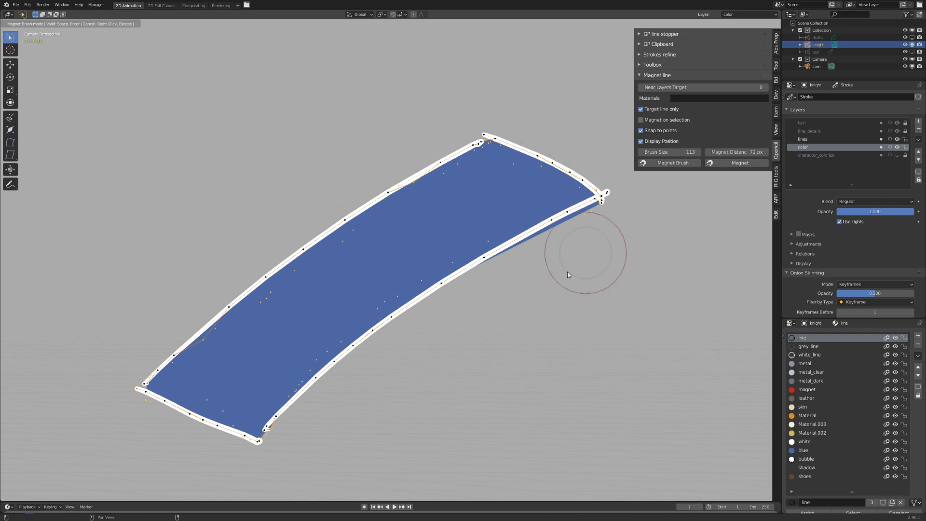
- Refine the blue strip's left edge and upper corners with the Magnet Brush and apply the result
drag(195, 350, 205, 352)
drag(611, 208, 601, 200)
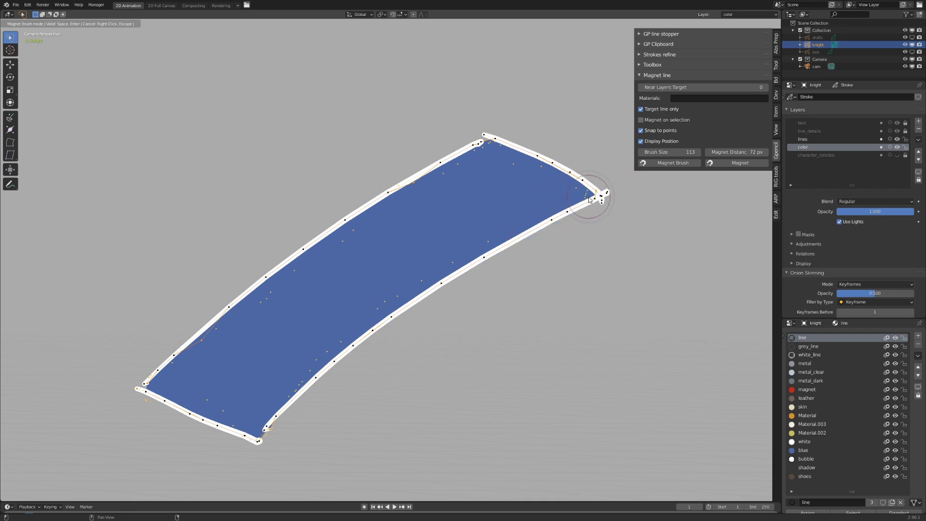
click(502, 146)
key(Return)
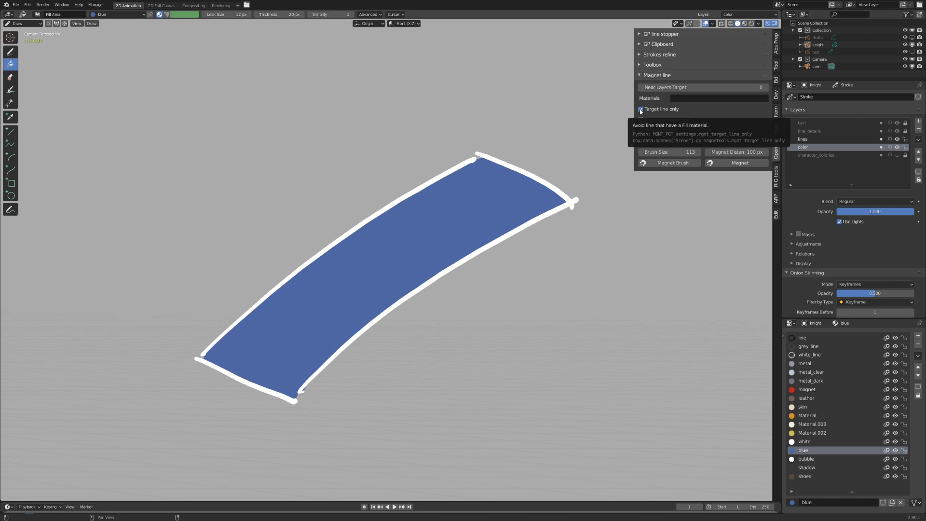
- Try to fill the white-outlined figure with blue using a Leak Size of 5 px, and undo the fill
shift+middle_drag(452, 174, 149, 198)
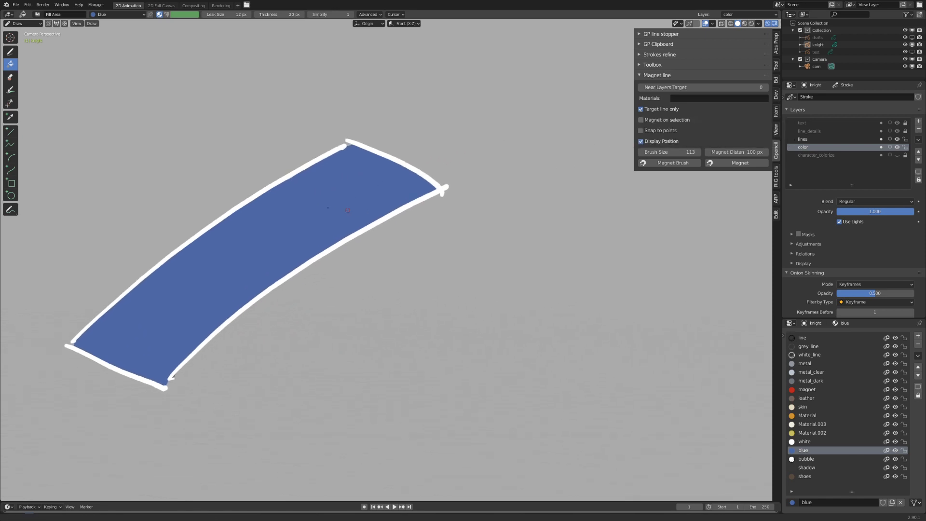
ctrl+middle_drag(337, 203, 386, 179)
shift+middle_drag(424, 183, 368, 240)
shift+middle_drag(332, 200, 342, 172)
ctrl+middle_drag(366, 345, 364, 358)
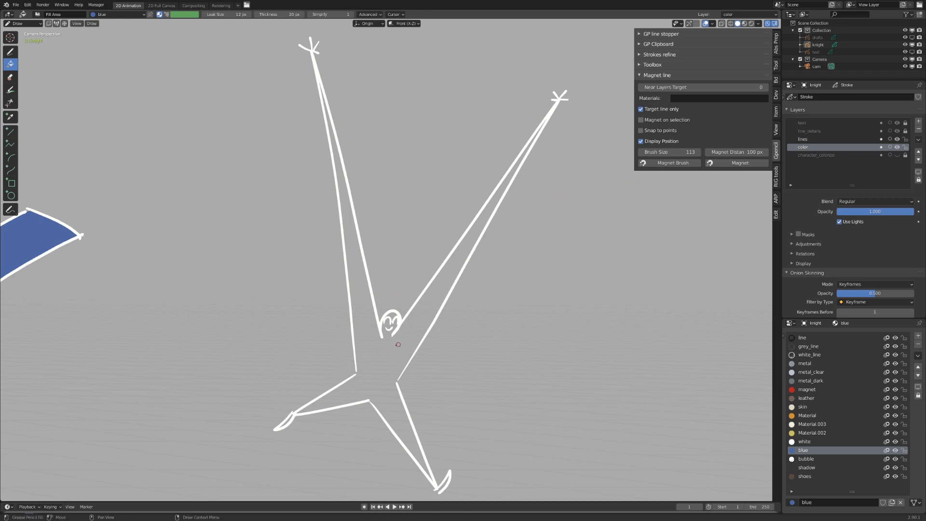
ctrl+middle_drag(413, 264, 415, 264)
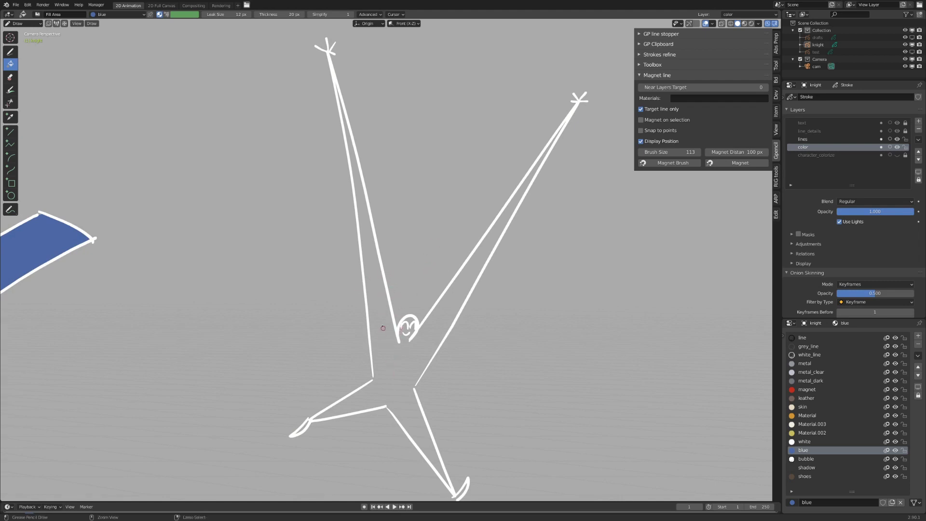
shift+middle_drag(382, 326, 363, 307)
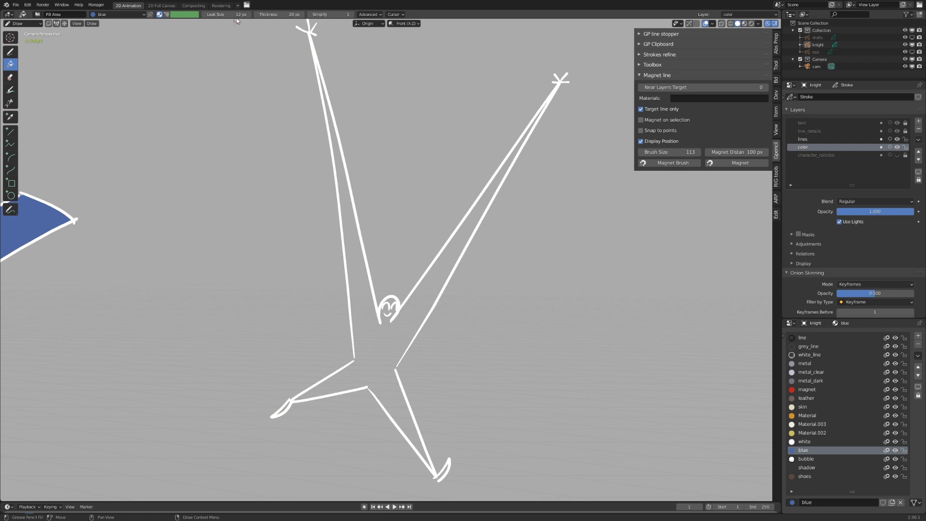
click(362, 317)
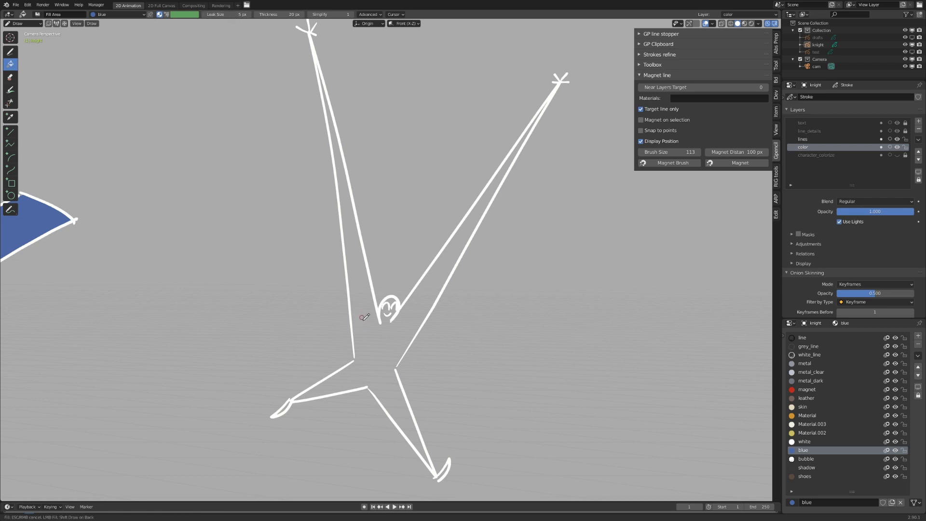
click(378, 274)
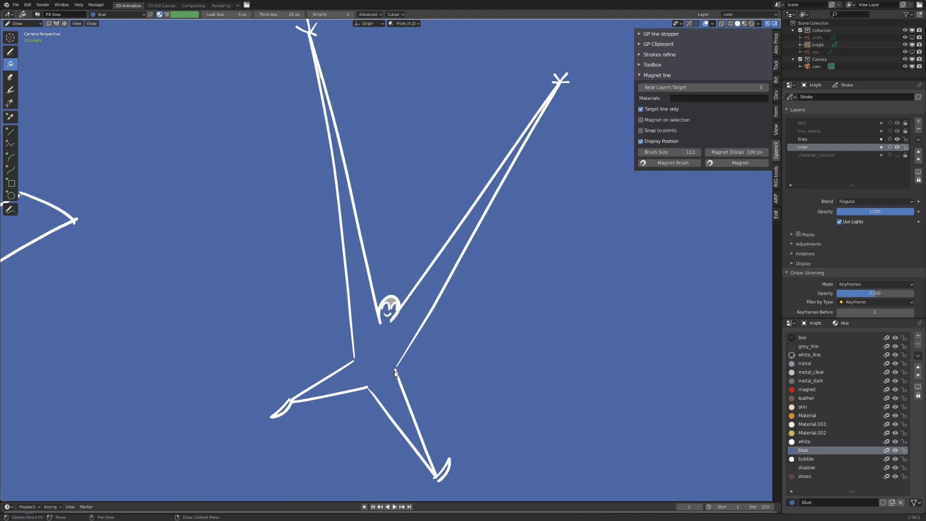
key(ctrl+z)
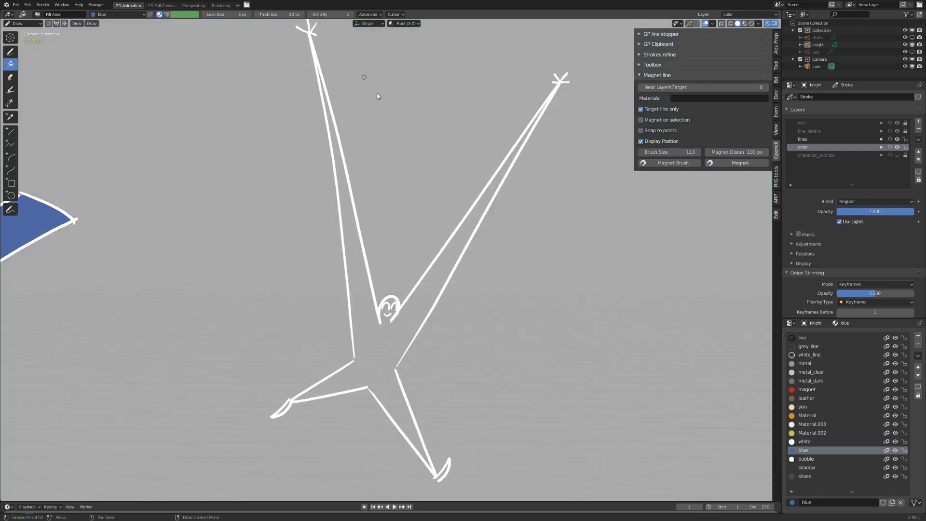
- Set the fill's Leak Size to 13 px and fill the white-outlined figure with blue
middle_drag(231, 95, 219, 102)
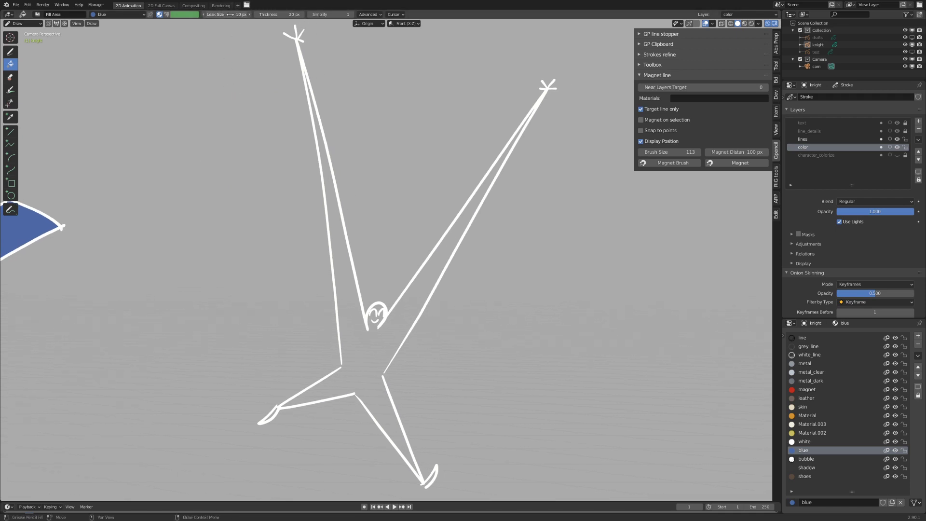
click(358, 340)
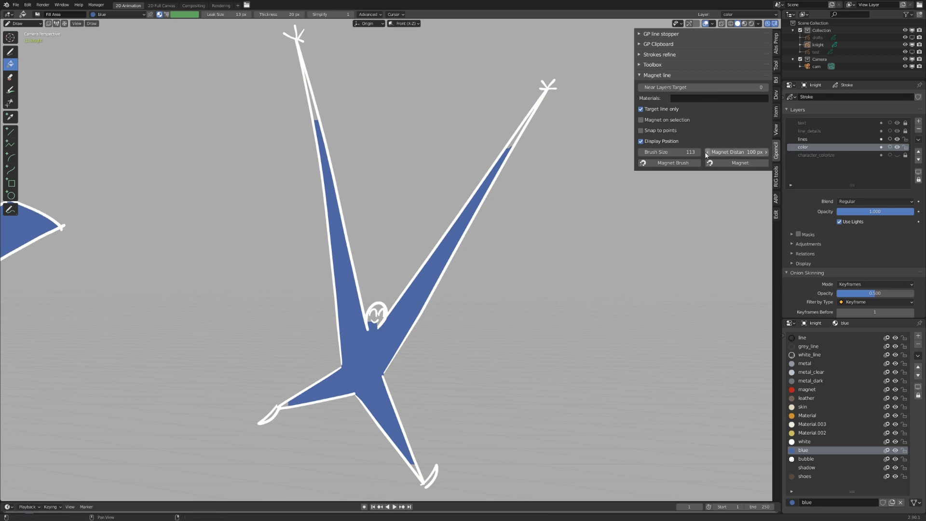
- Extend the figure's blue fill into the arm tips, feet and head with the Magnet Brush, reducing Brush Size to 32, and apply it
click(674, 166)
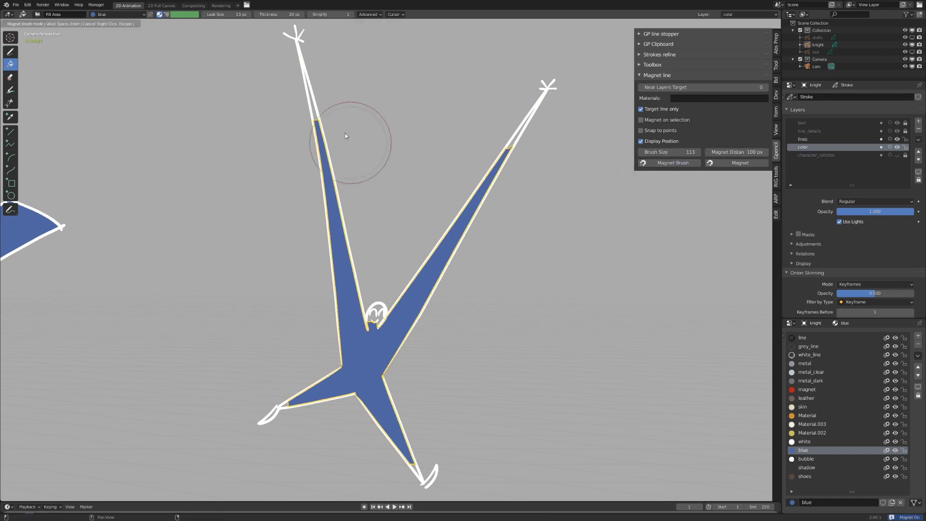
mouse_move(352, 141)
mouse_down()
mouse_move(316, 128)
mouse_move(300, 52)
mouse_up()
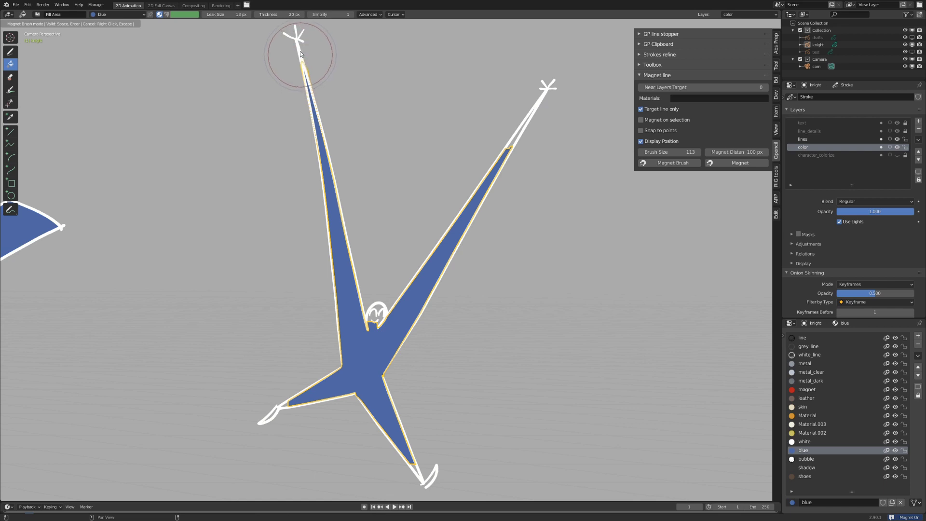
drag(515, 138, 539, 98)
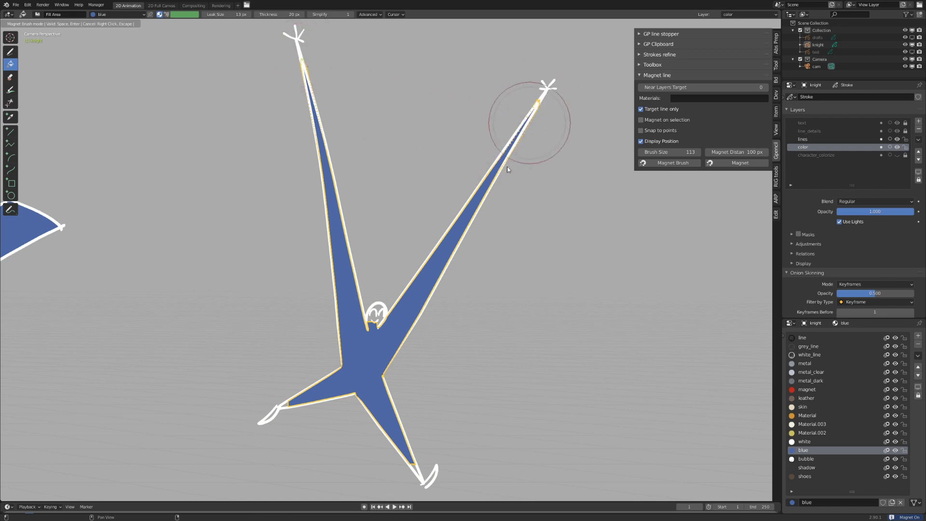
drag(299, 400, 283, 399)
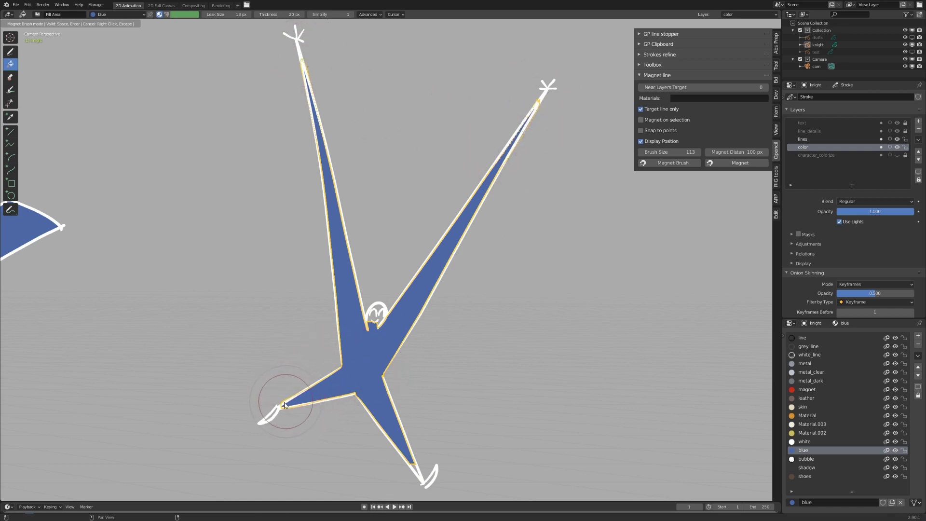
drag(423, 445, 419, 470)
scroll(372, 314, down, 5)
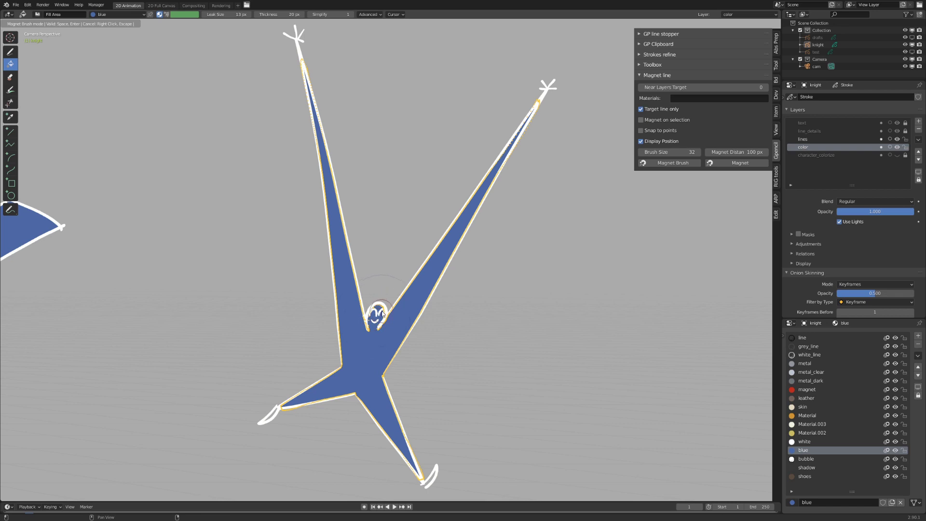
key(Return)
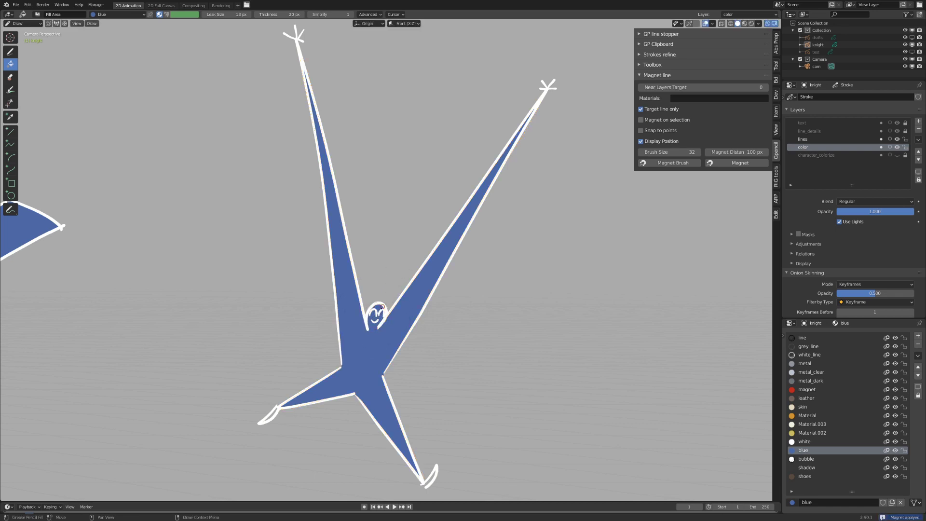
- Bring the orange Blender logo drawing surrounded by red hearts into view
scroll(408, 251, down, 2)
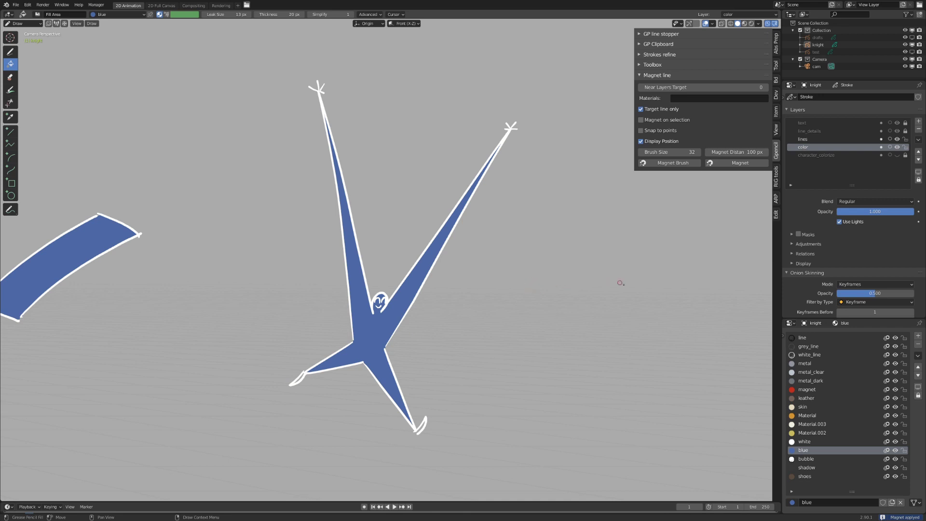
shift+middle_drag(619, 282, 183, 269)
shift+middle_drag(418, 239, 250, 294)
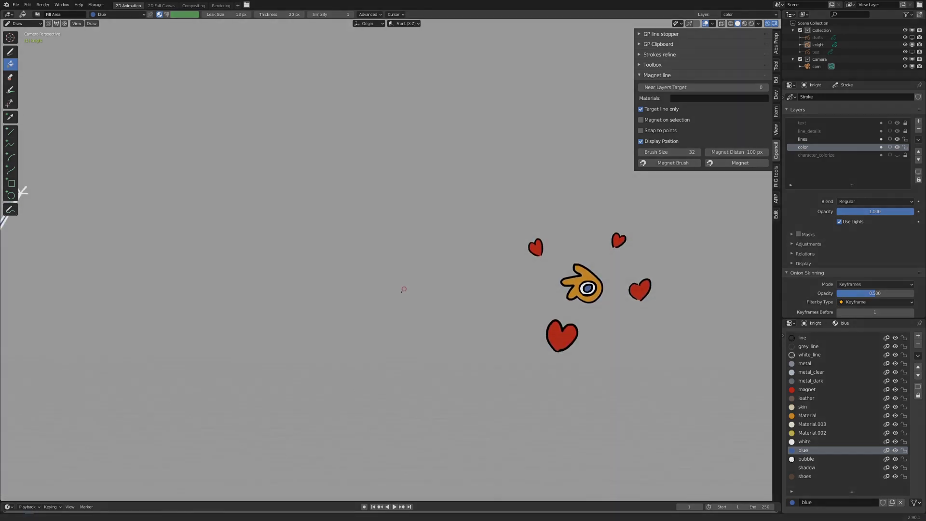